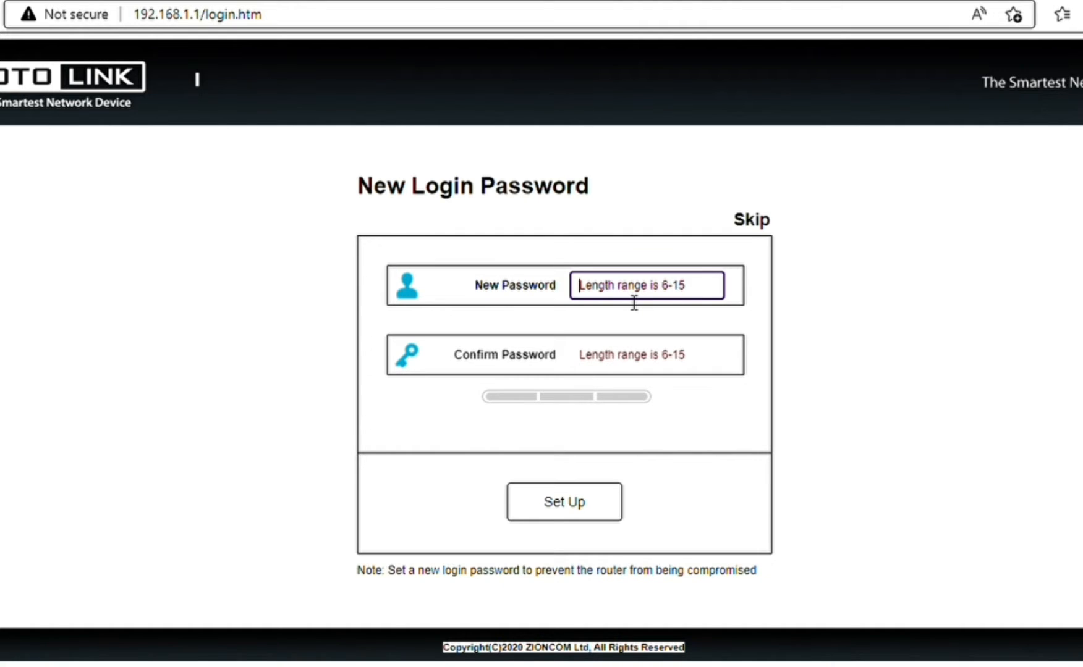
Type the new admin password in New Password, revealed as plain text, and capitalise its first letter.
type("ad")
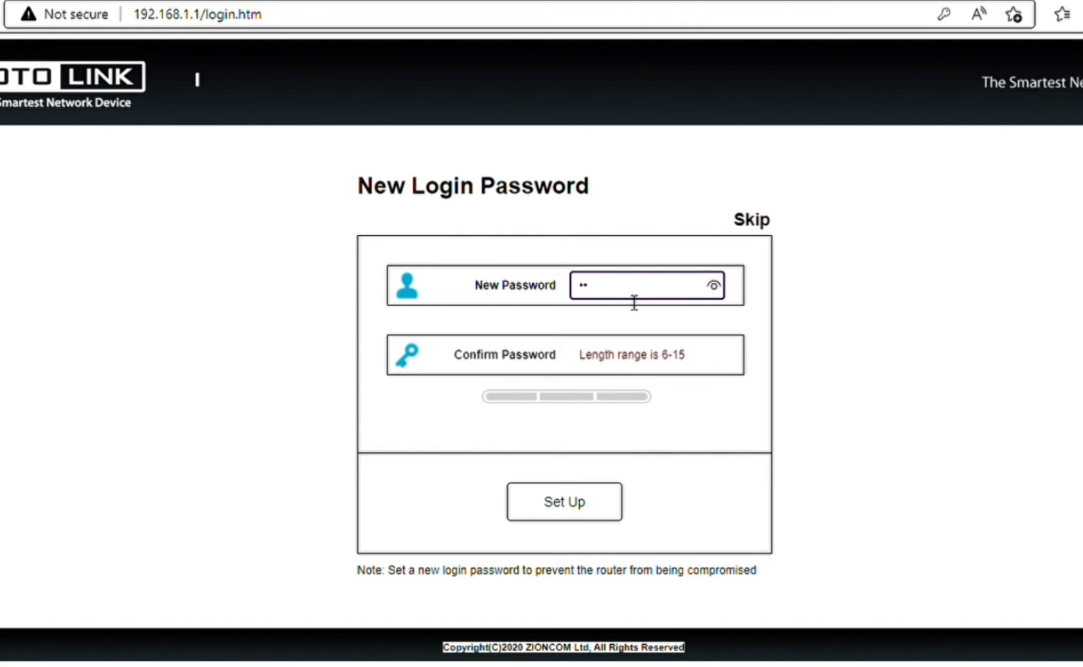
left_click(714, 288)
type("min123")
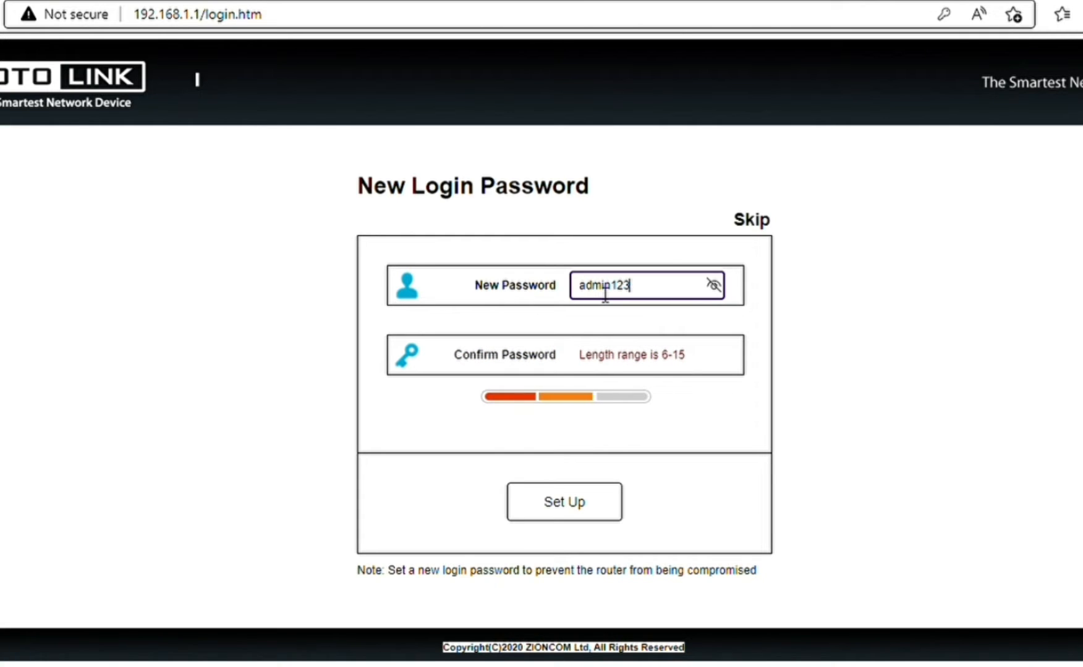
key("Left")
key("Left")
key("Left")
key("Left")
key("Left")
key("Left")
key("shift+Right")
key("shift+Left")
key("shift+Left")
key("shift+Right")
key("shift+Left")
key("Left")
key("BackSpace")
type("A")
Correct the ending and first letter so the new password is the intended eight characters.
left_click(643, 294)
type("4")
key("BackSpace")
key("BackSpace")
type("@")
key("BackSpace")
type("a")
left_click(589, 362)
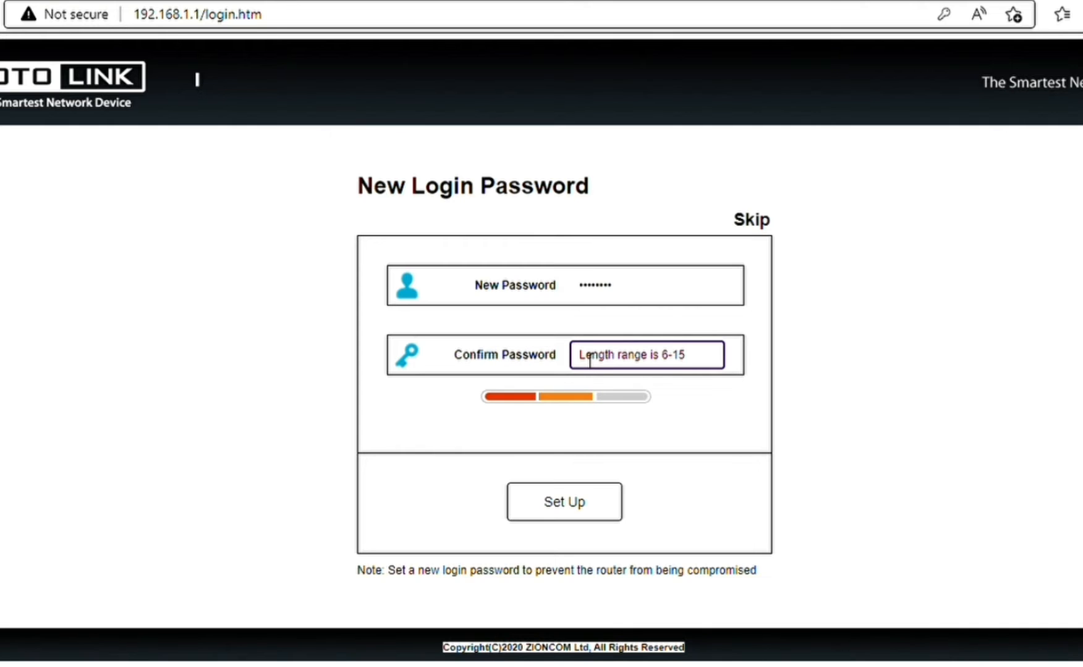
Re-enter the new password in Confirm Password, check it, and save it with Set Up.
type("12")
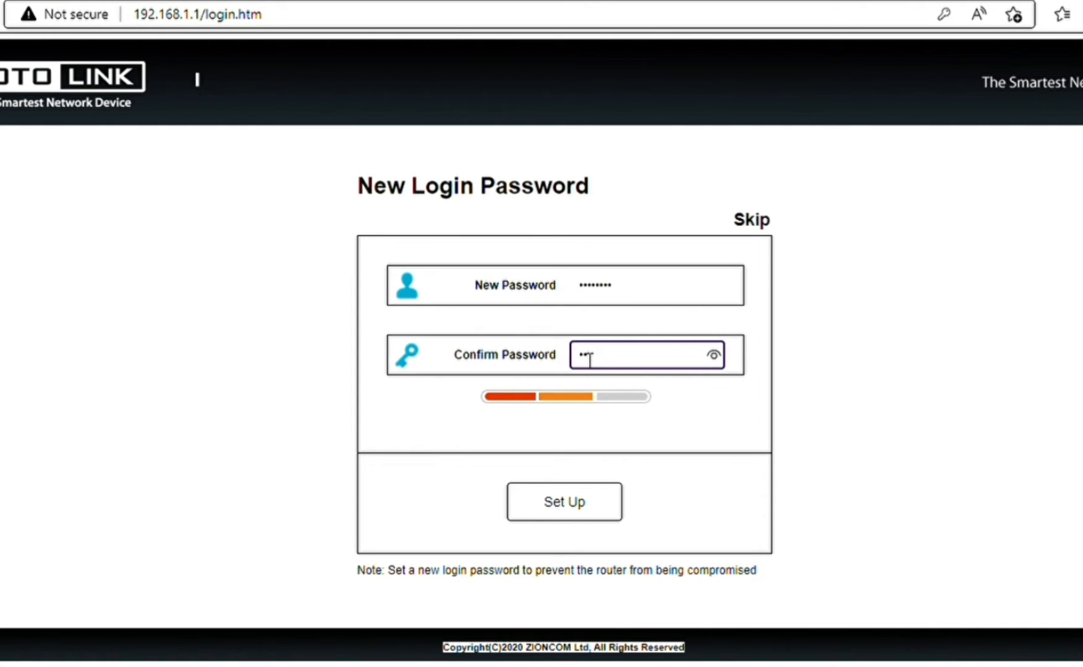
type("3456789")
left_click(716, 355)
left_click(717, 355)
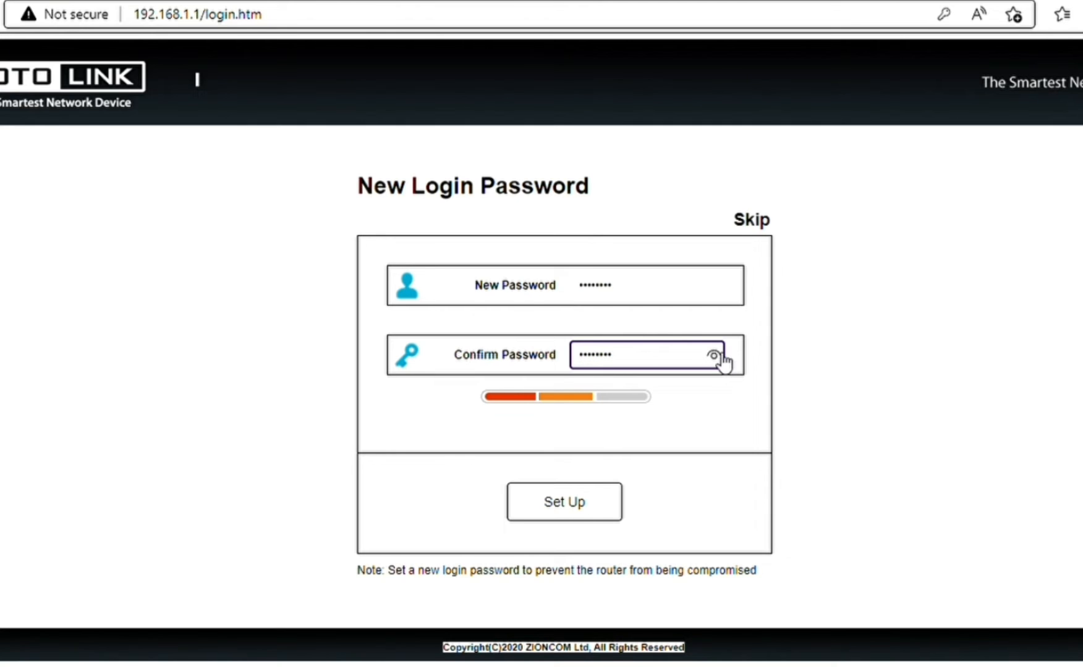
left_click(573, 503)
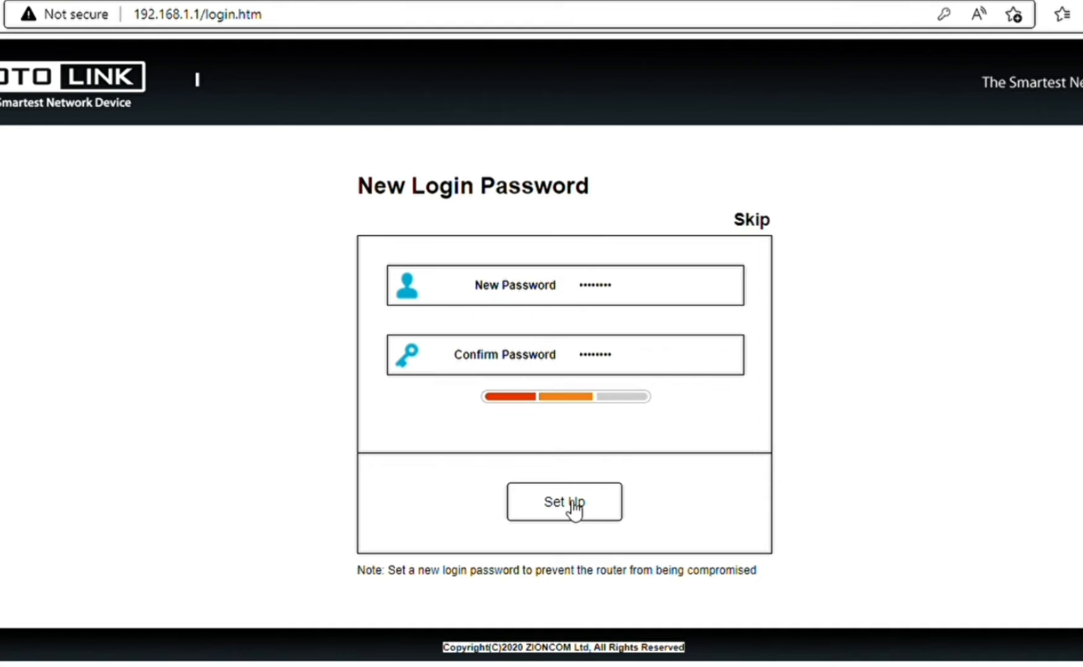
left_click(574, 503)
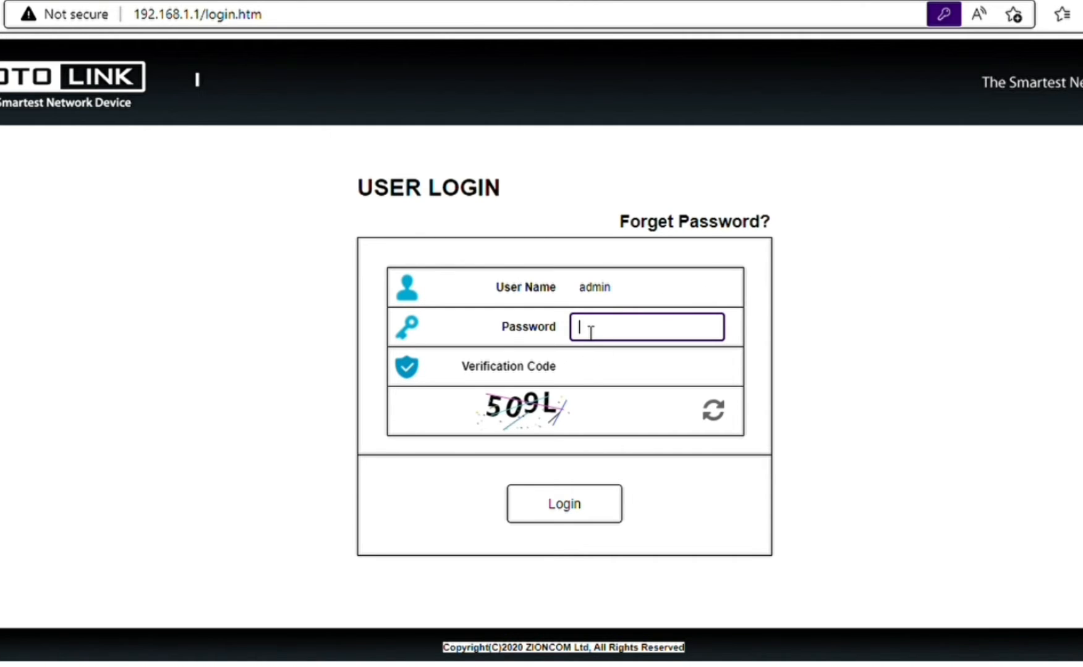
Log in as admin with the new password and the displayed verification code.
type("admin123")
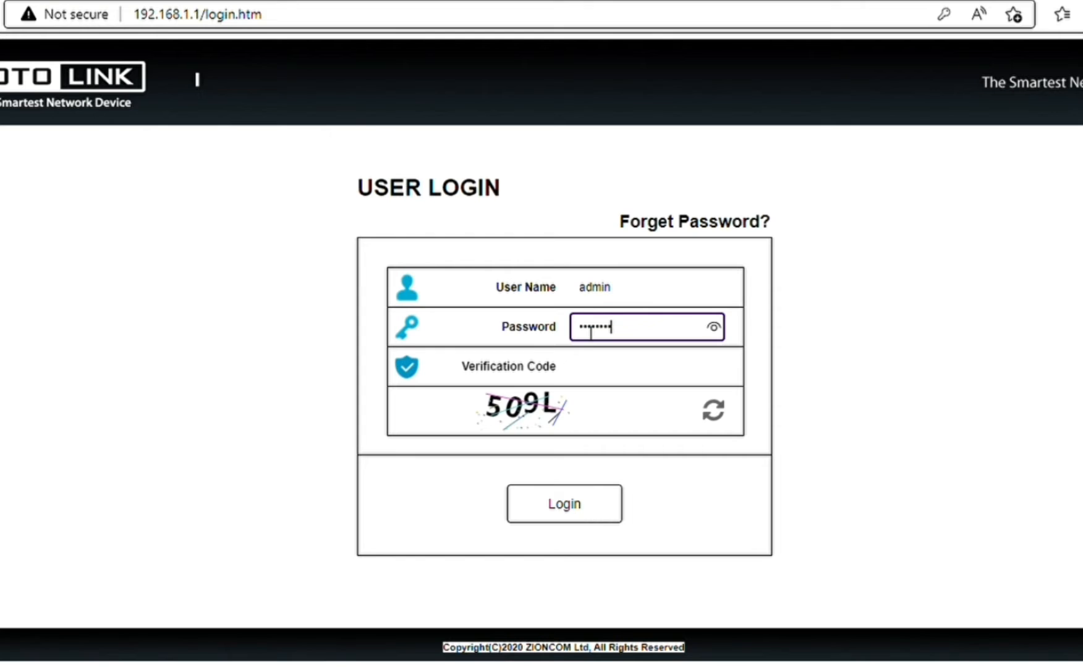
left_click(583, 369)
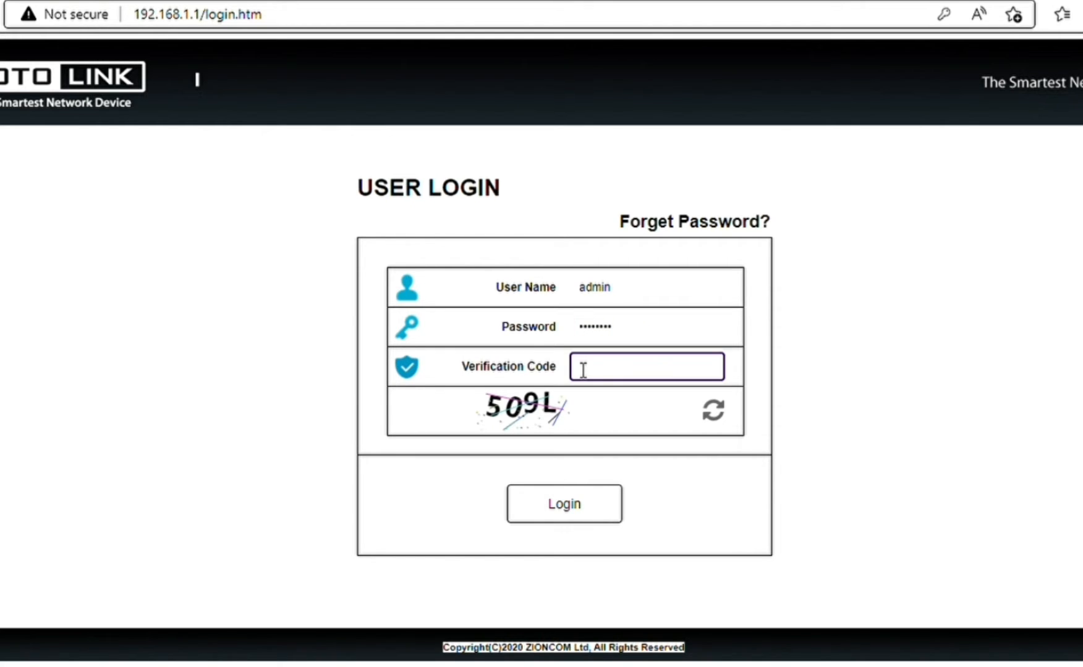
type("509L")
left_click(574, 510)
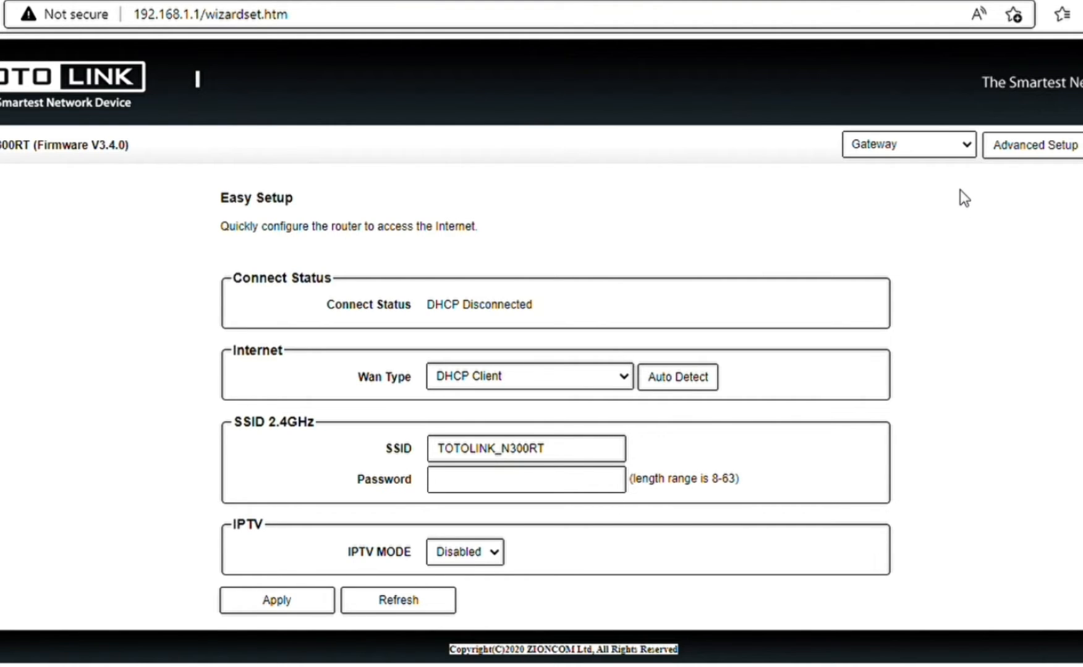
Switch to Advanced Setup, review the Status page, and open Network > WAN Settings.
left_click(1047, 155)
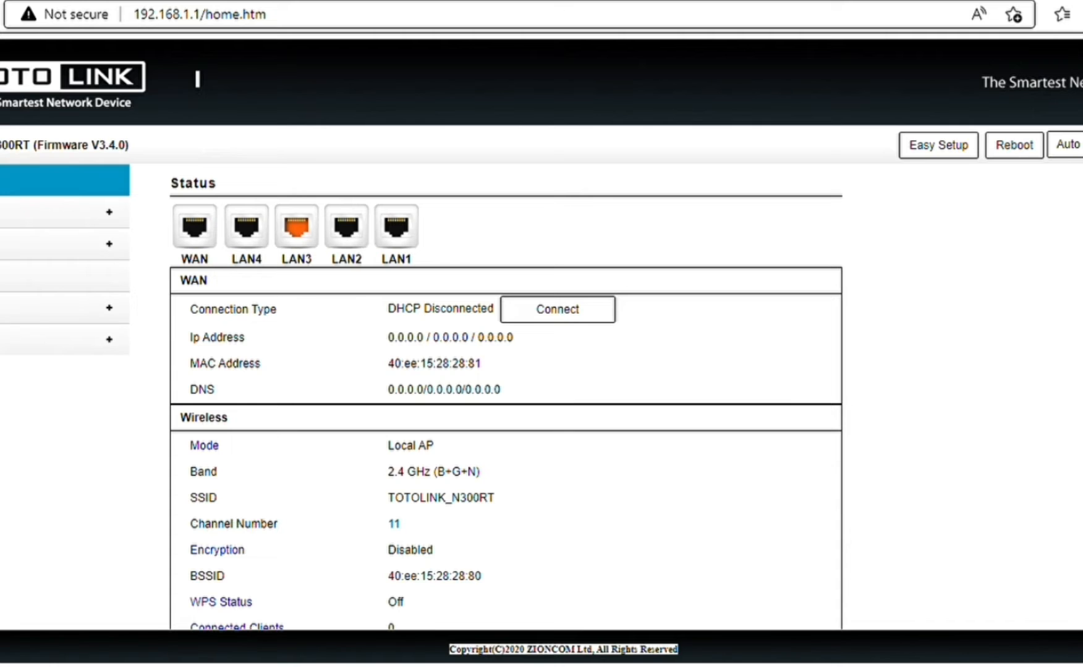
scroll(505, 395, "down", 3)
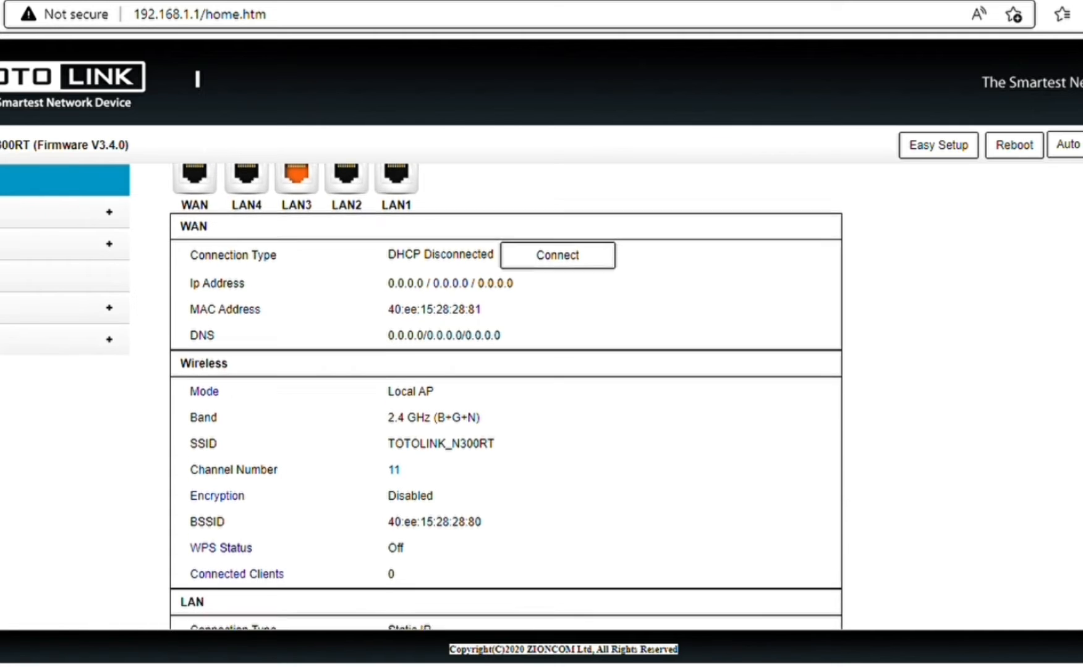
scroll(506, 396, "up", 1)
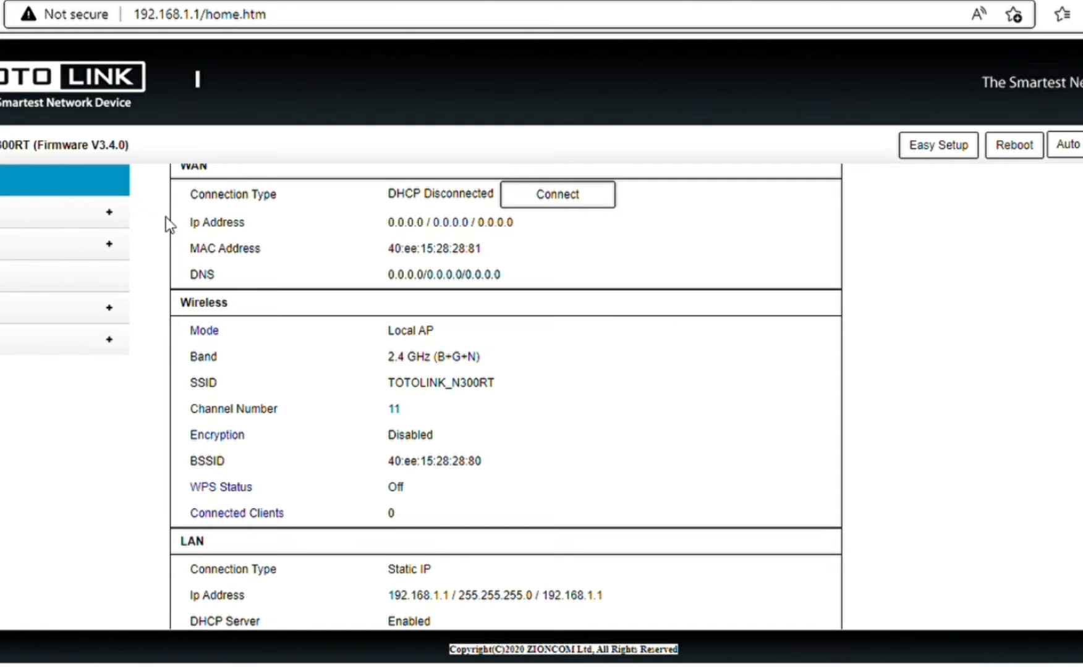
left_click(108, 213)
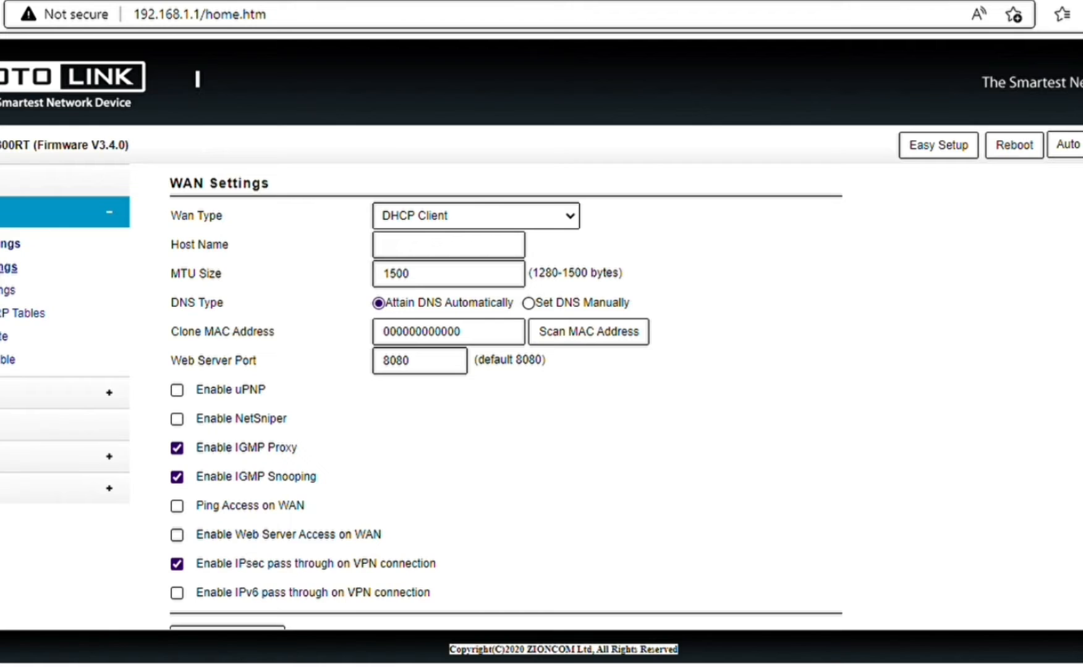
Change the WAN type to Static IP with address 192.168.25.24 and mask 255.255.255.0.
left_click(15, 250)
left_click(519, 240)
left_click(439, 257)
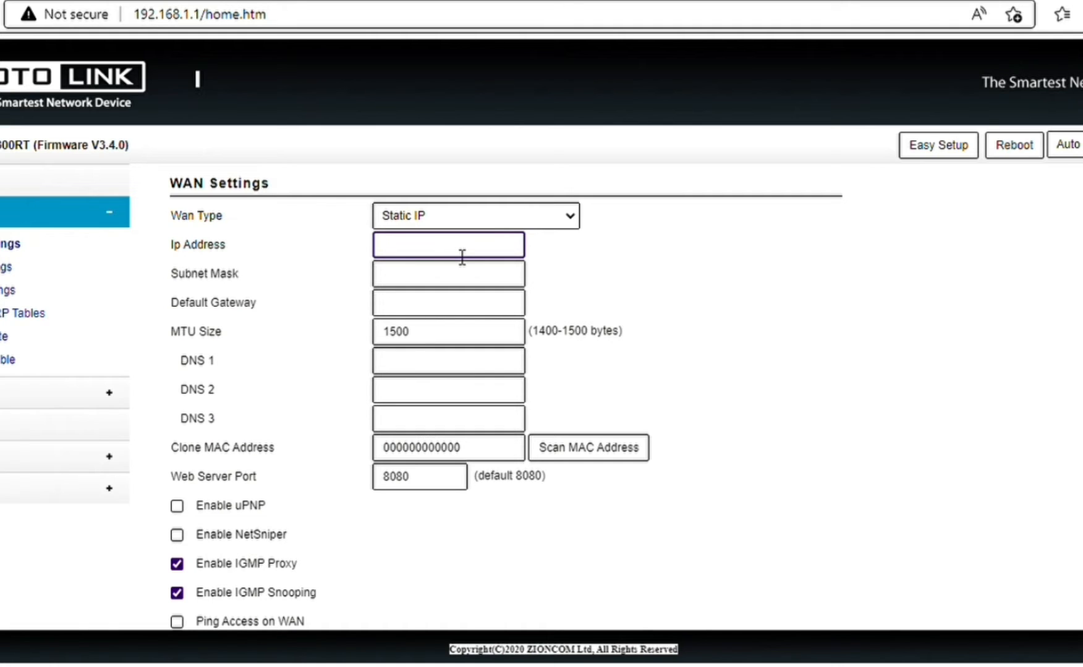
type("192.168.25.24")
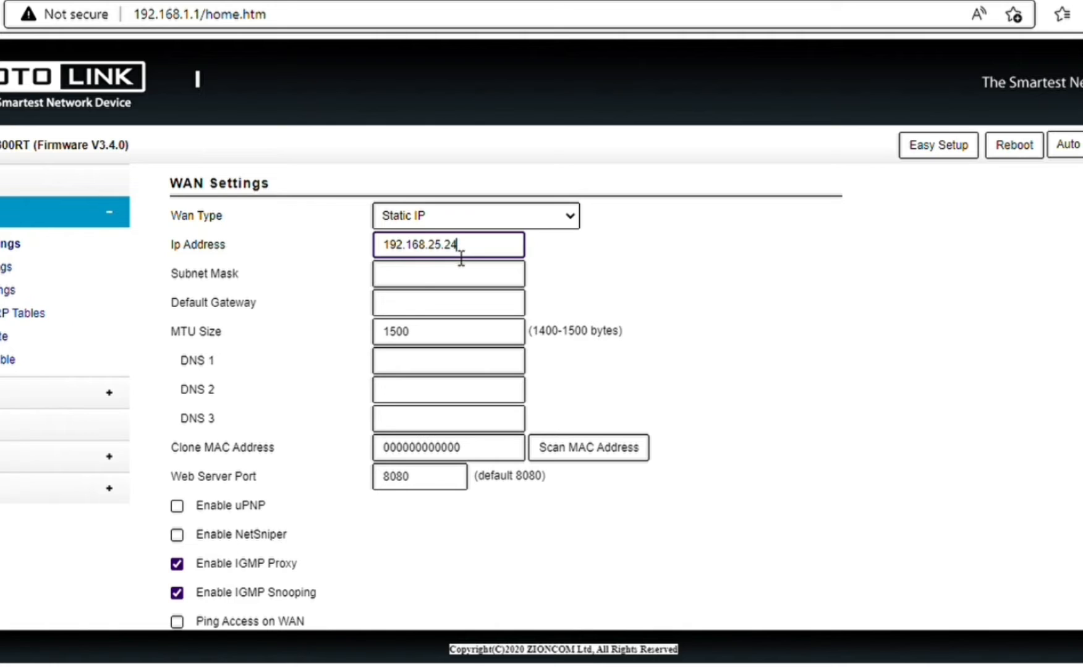
left_click(423, 279)
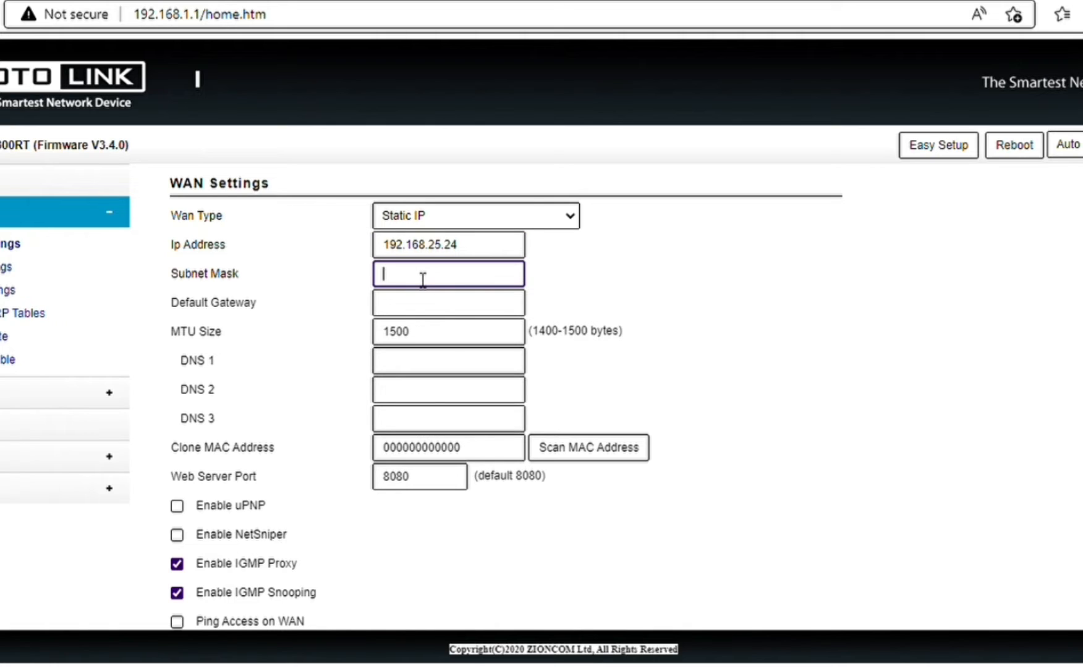
type("255.255.255.")
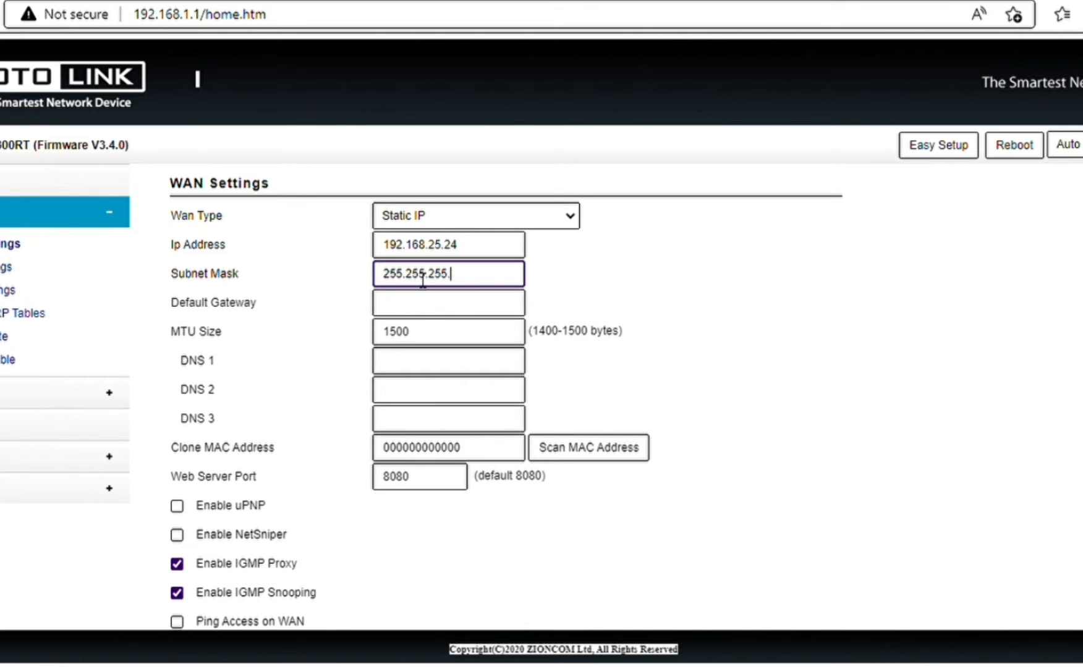
type("0")
Set the default gateway to 192.168.25.1 and DNS servers to 8.8.8.8 and 8.8.4.4.
left_click(411, 307)
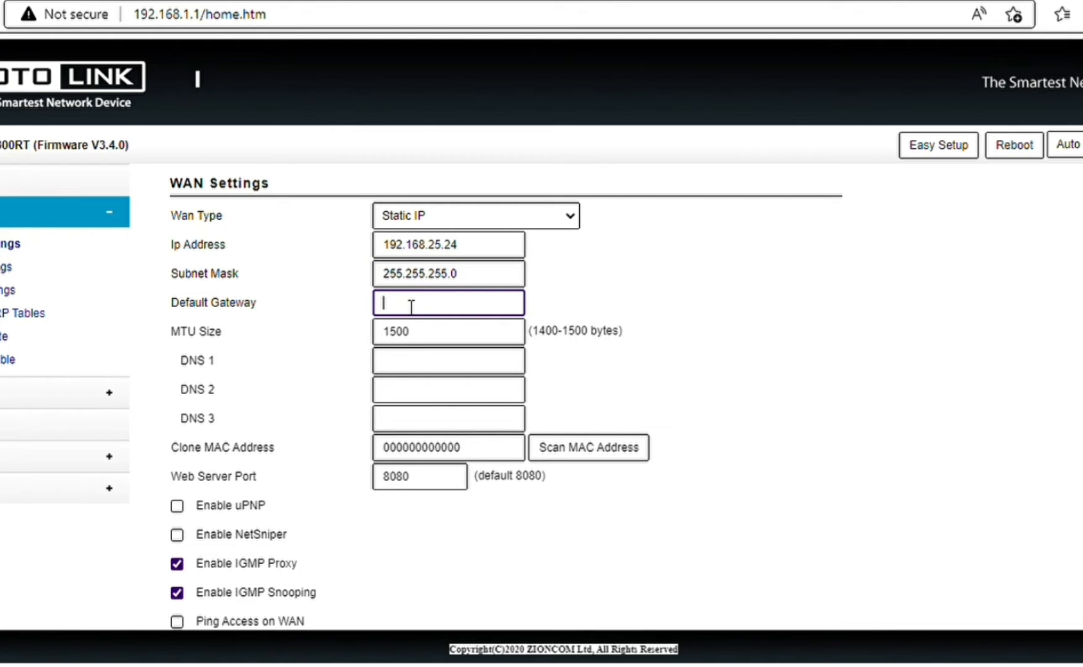
type("192.168")
type(".25.1")
left_click(394, 369)
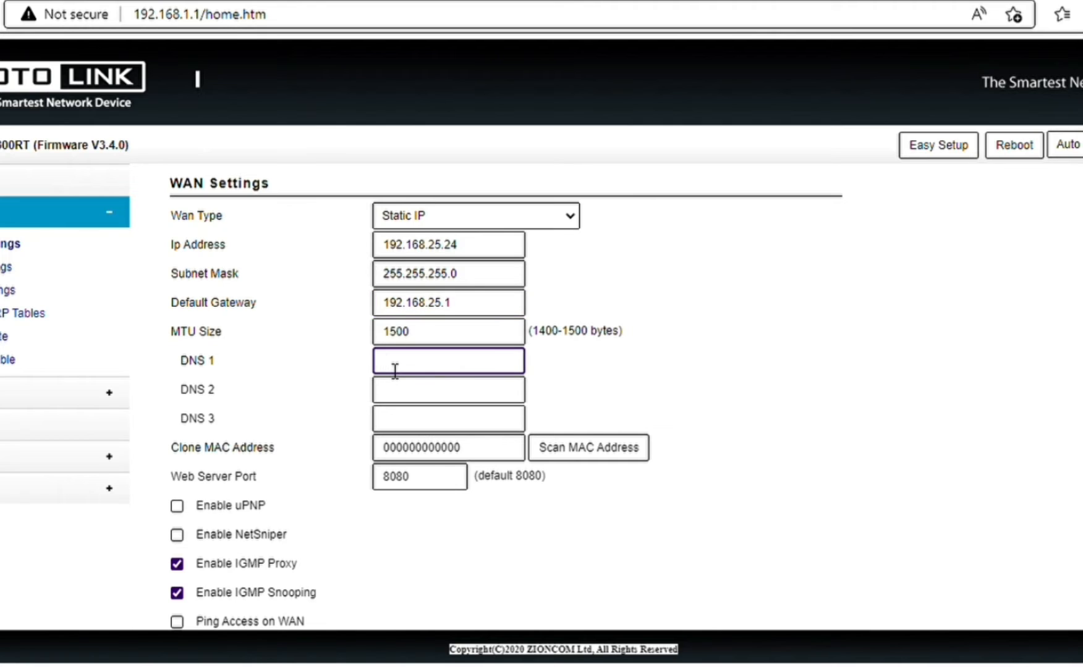
type("8.8.8.8")
left_click(415, 404)
type("8.8.")
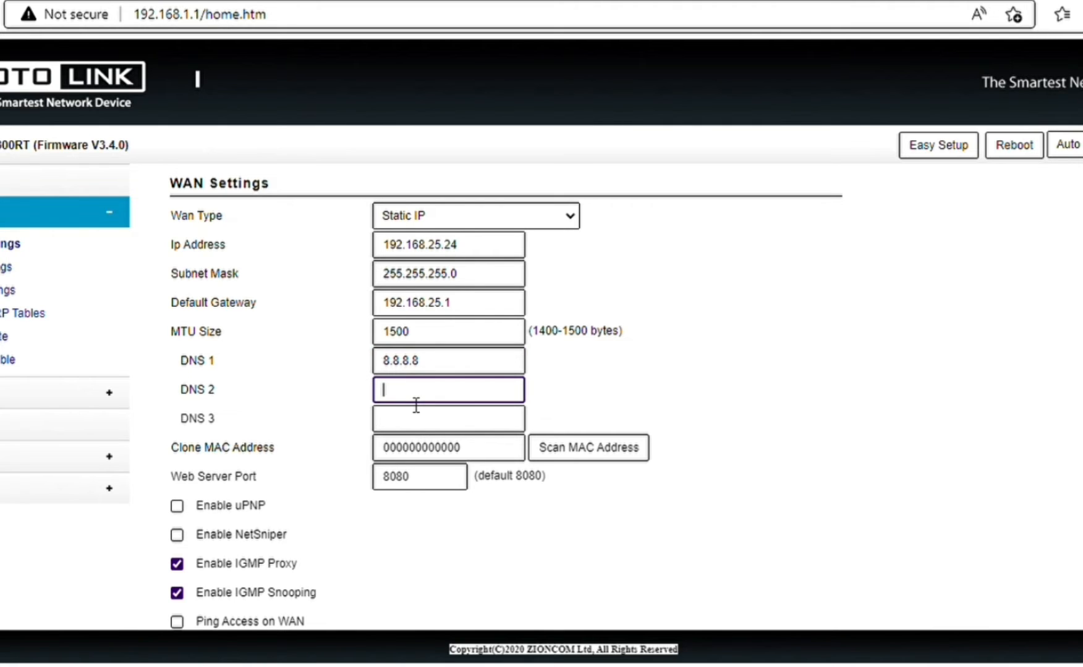
type("4.4")
Apply the static WAN settings and wait for the router to return to its login page.
scroll(505, 399, "down", 3)
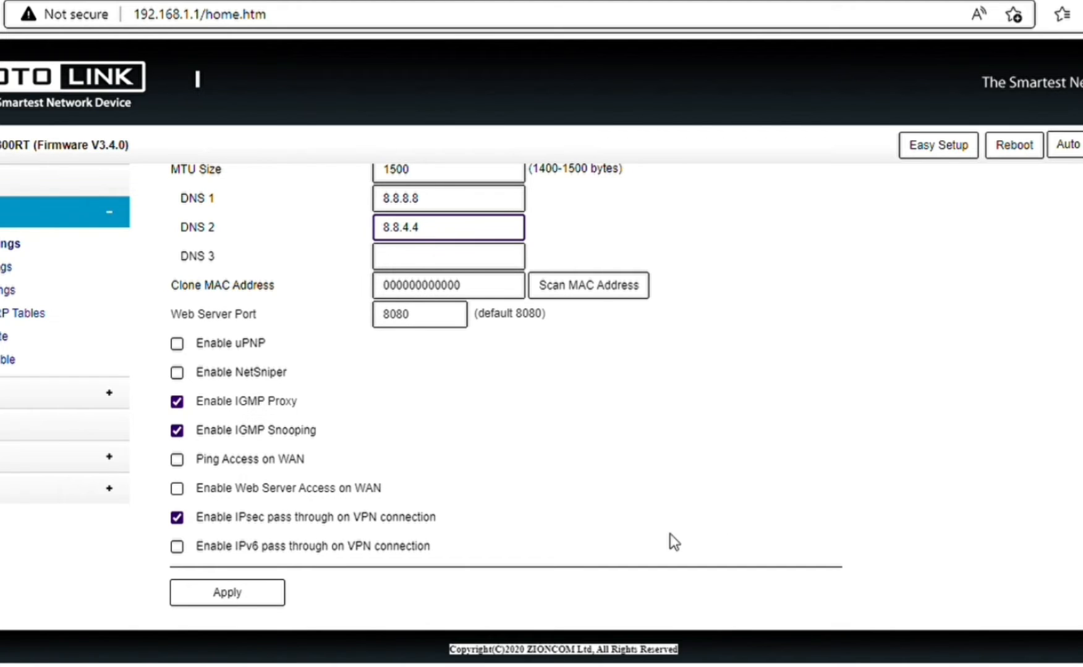
left_click(232, 591)
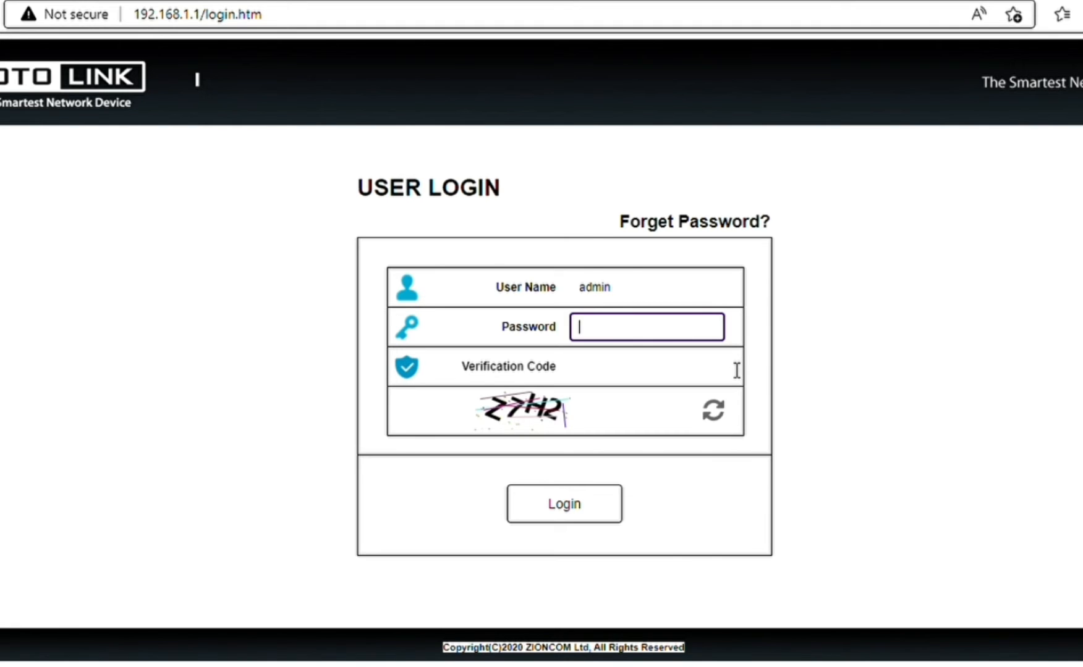
Log back in as admin with the new password and the current verification code.
type("admin")
type("••")
type("•")
left_click(596, 371)
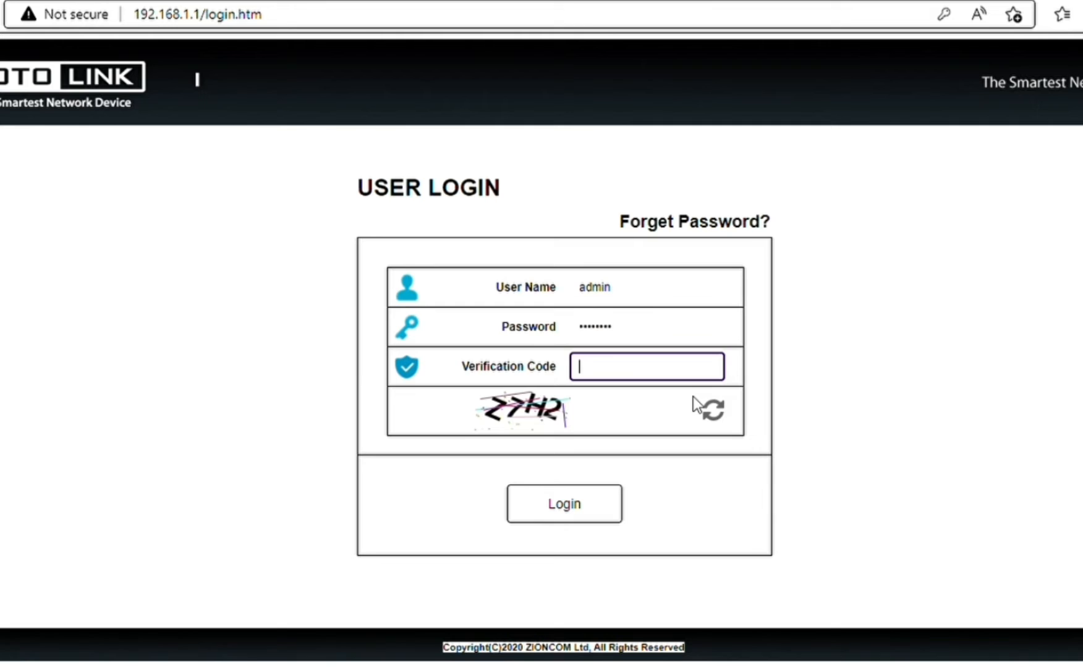
type("Z7H2")
left_click(571, 504)
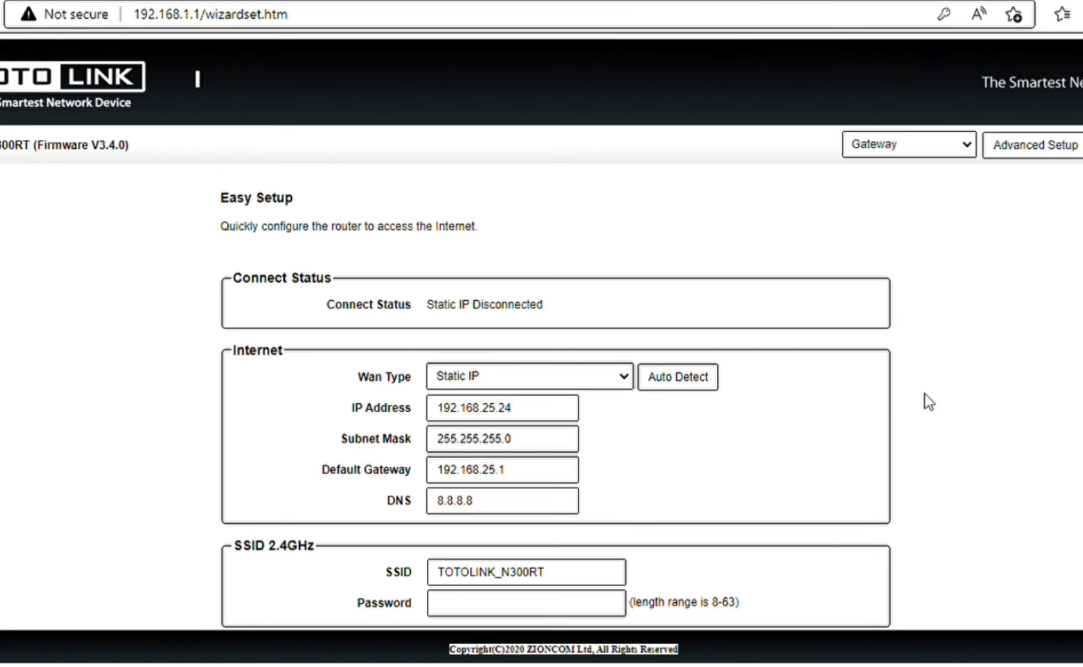
Go to Advanced Setup and expand the Wireless menu to reach Basic Settings.
left_click(1048, 149)
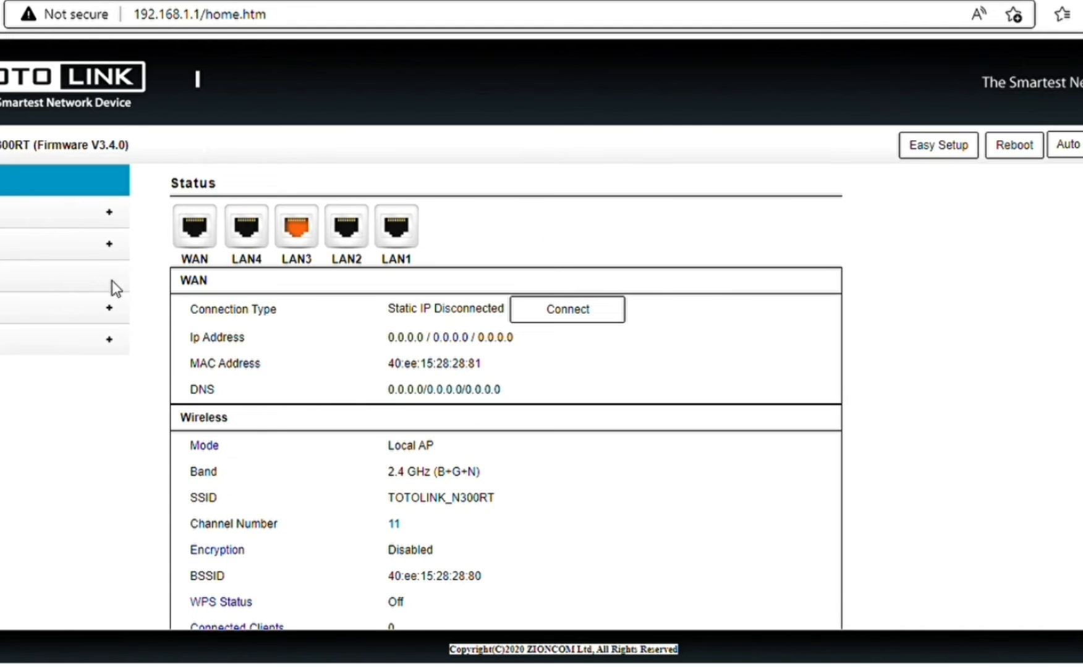
left_click(80, 252)
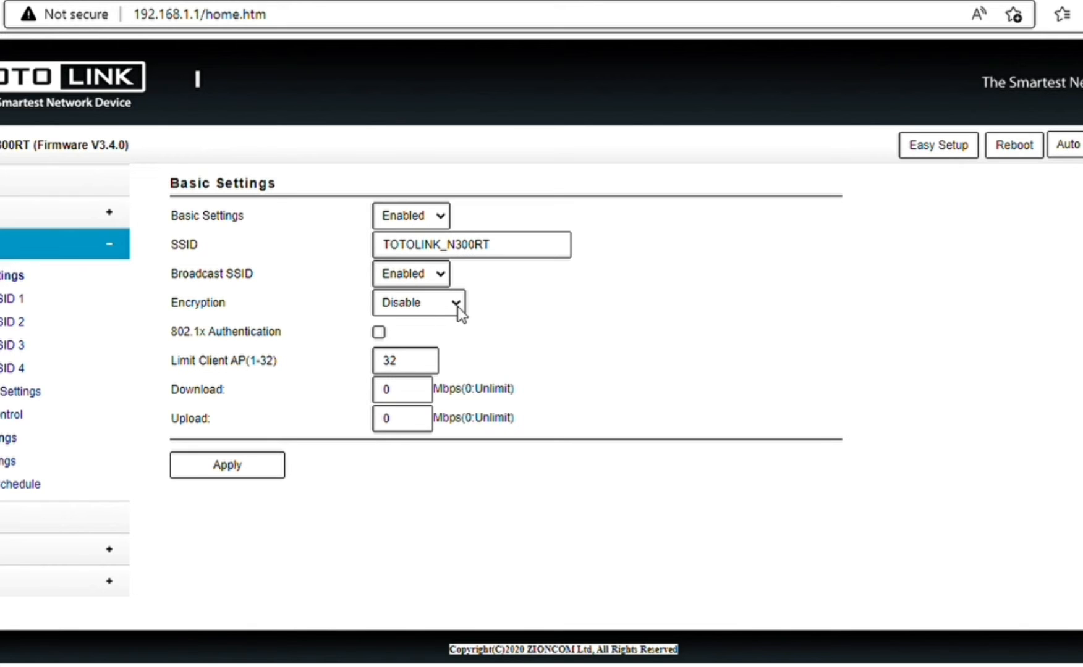
Set wireless encryption to WPA2 AES with a Wi-Fi passphrase and apply it.
left_click(428, 358)
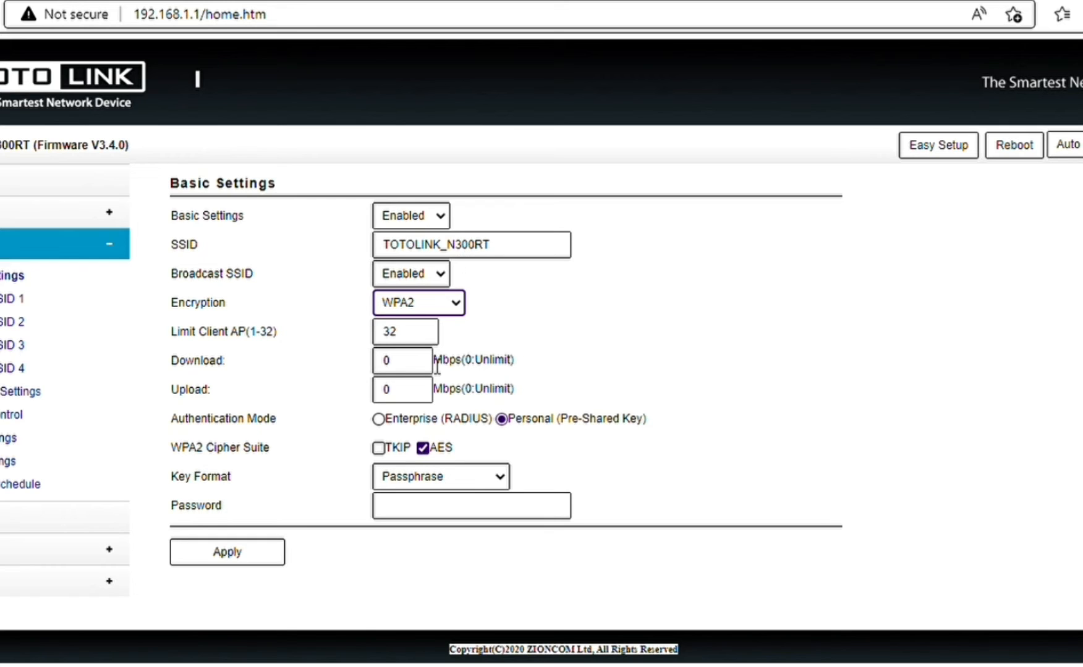
left_click(498, 477)
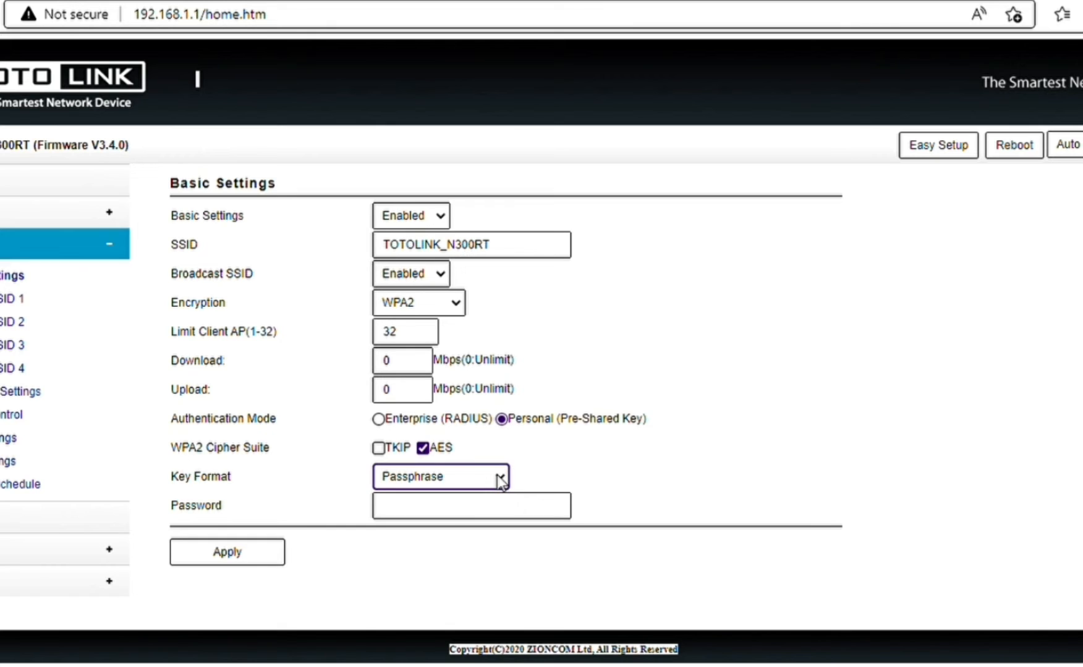
left_click(442, 517)
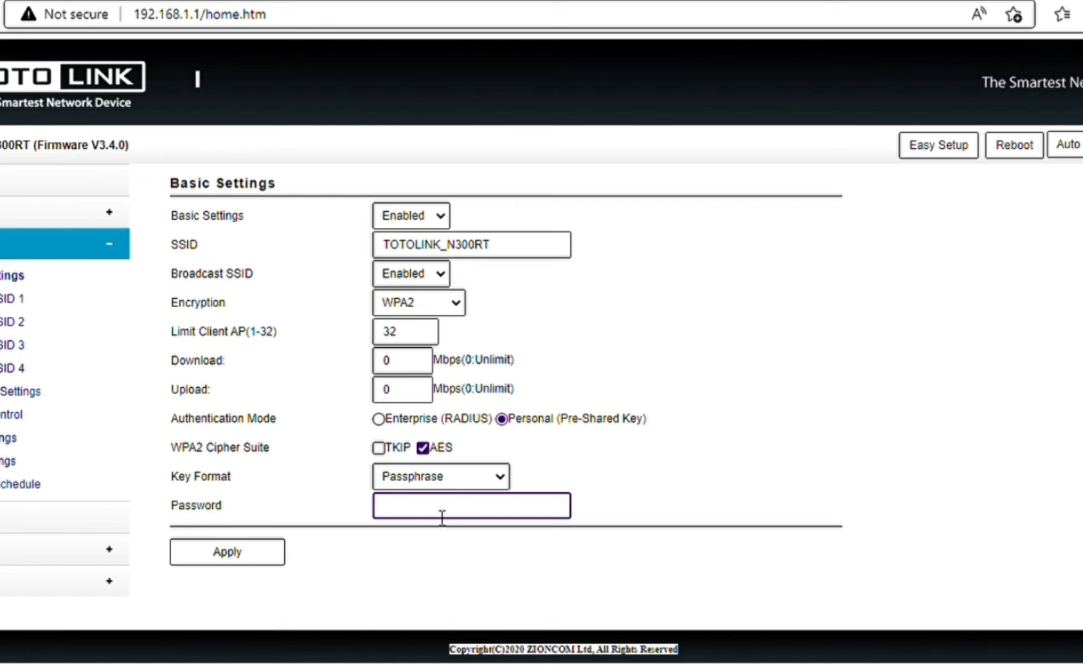
type("123456789")
left_click(237, 553)
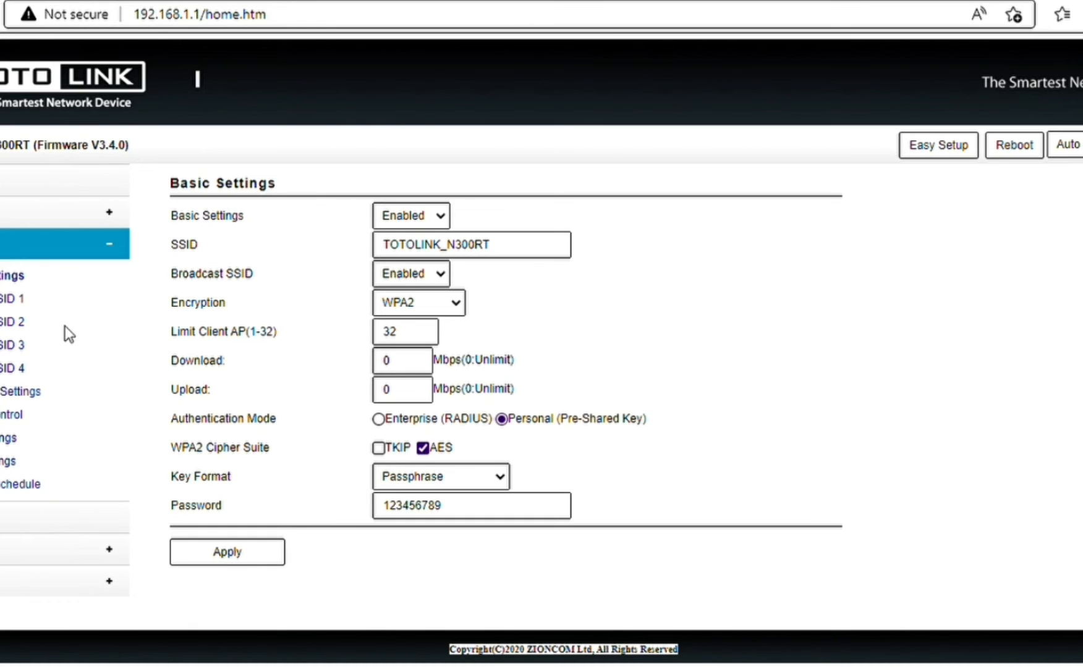
Confirm WPA2 on the Status page, then go to Wireless Advanced Settings.
left_click(7, 191)
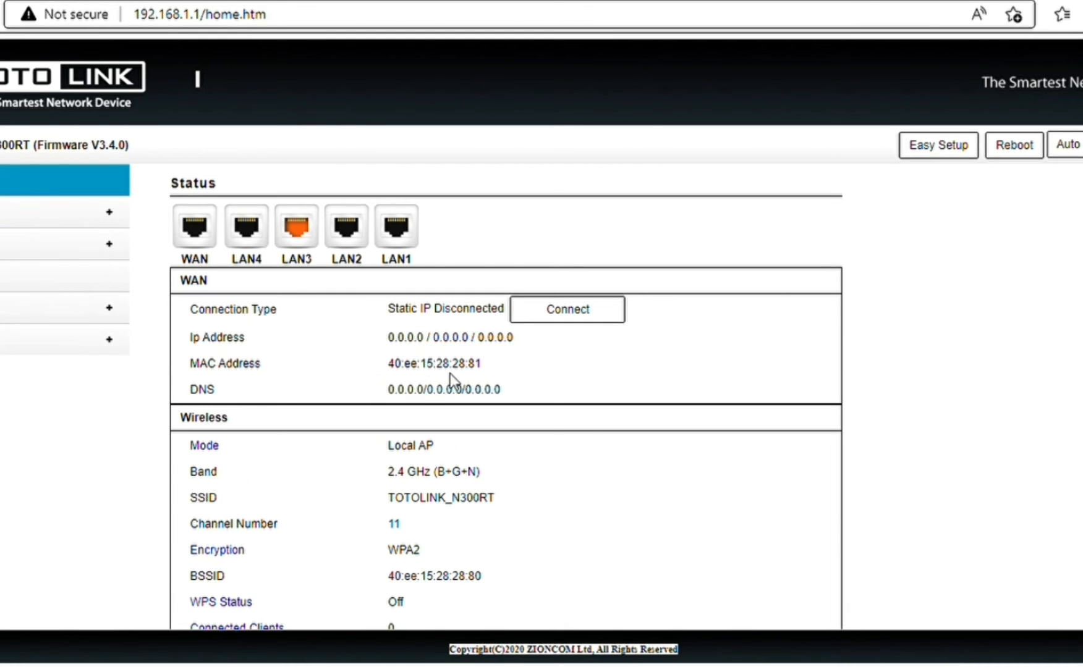
left_click(108, 244)
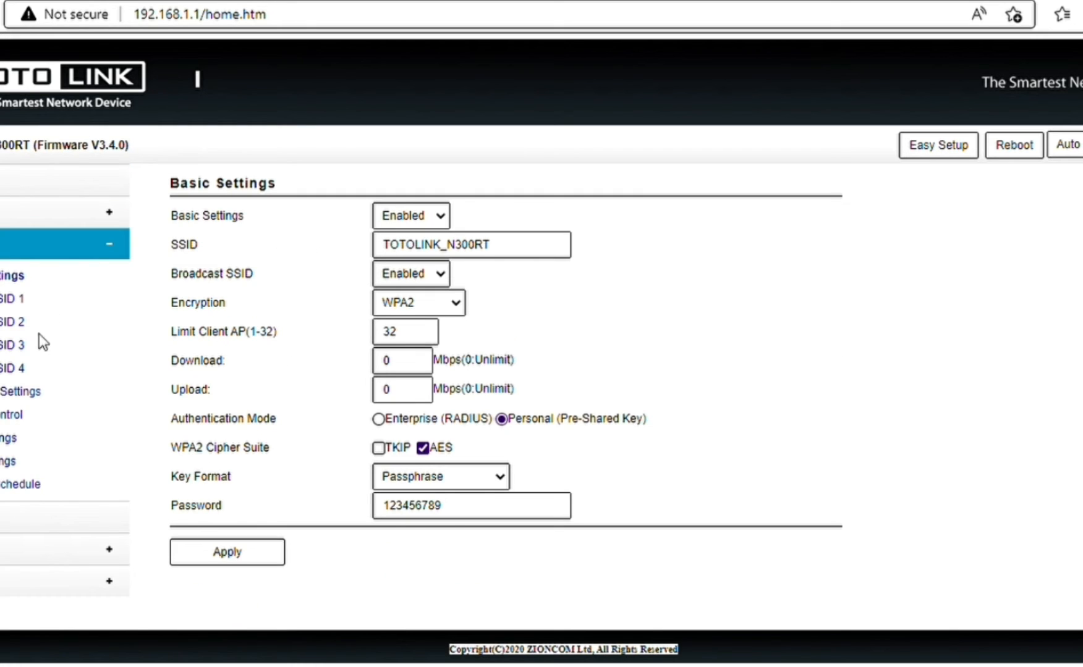
left_click(38, 391)
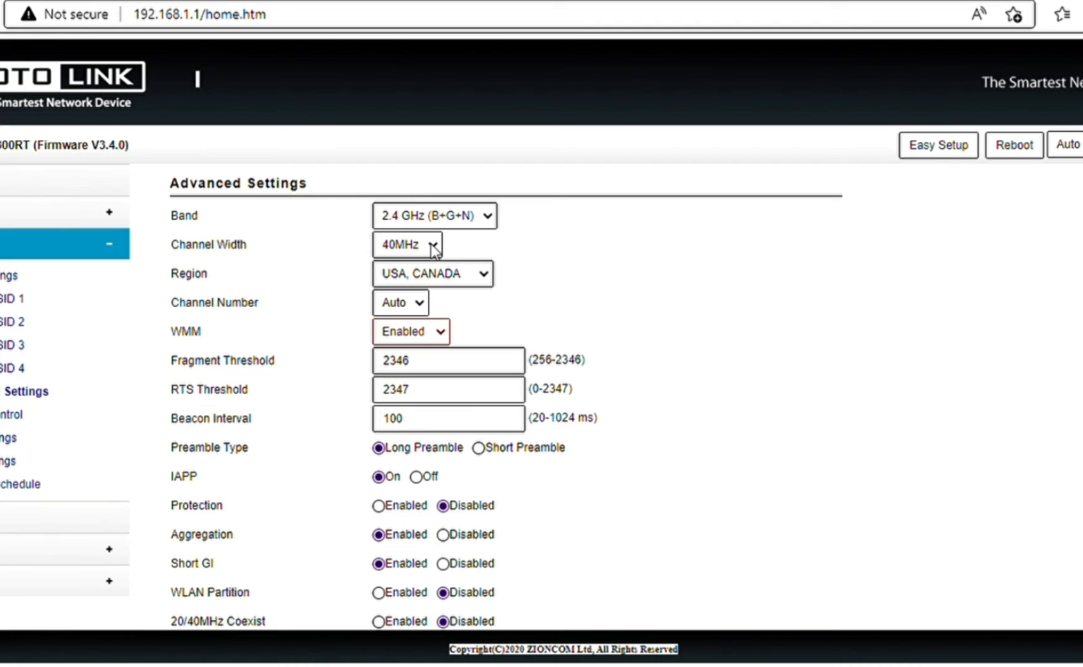
Set channel width to 20MHz and channel number to 6, keeping region USA, CANADA.
left_click(413, 275)
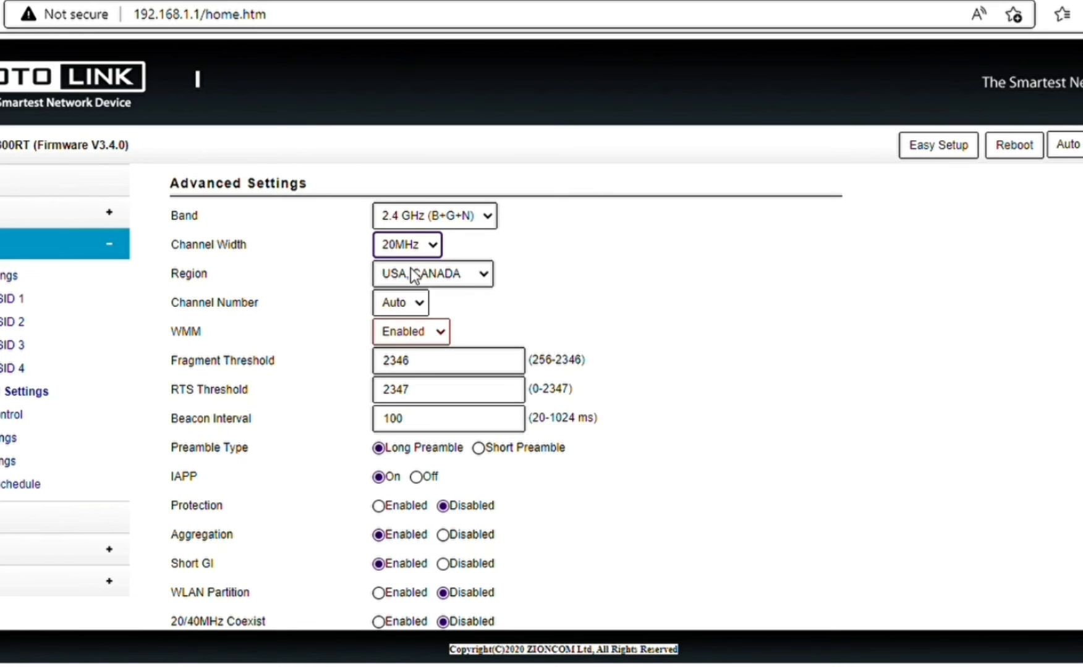
left_click(418, 302)
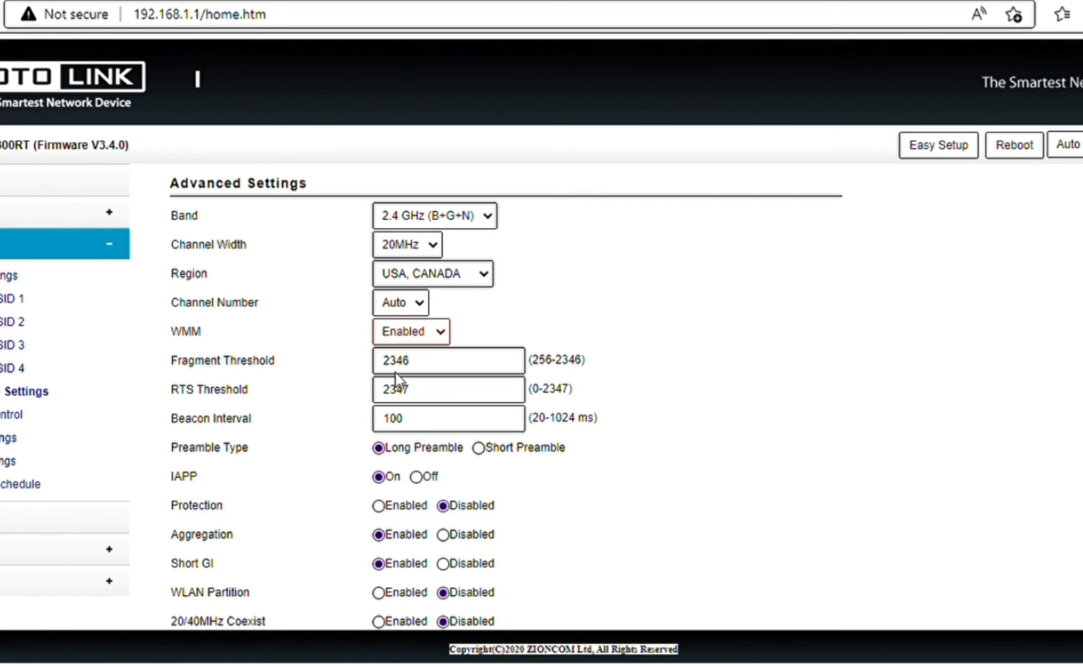
left_click(402, 420)
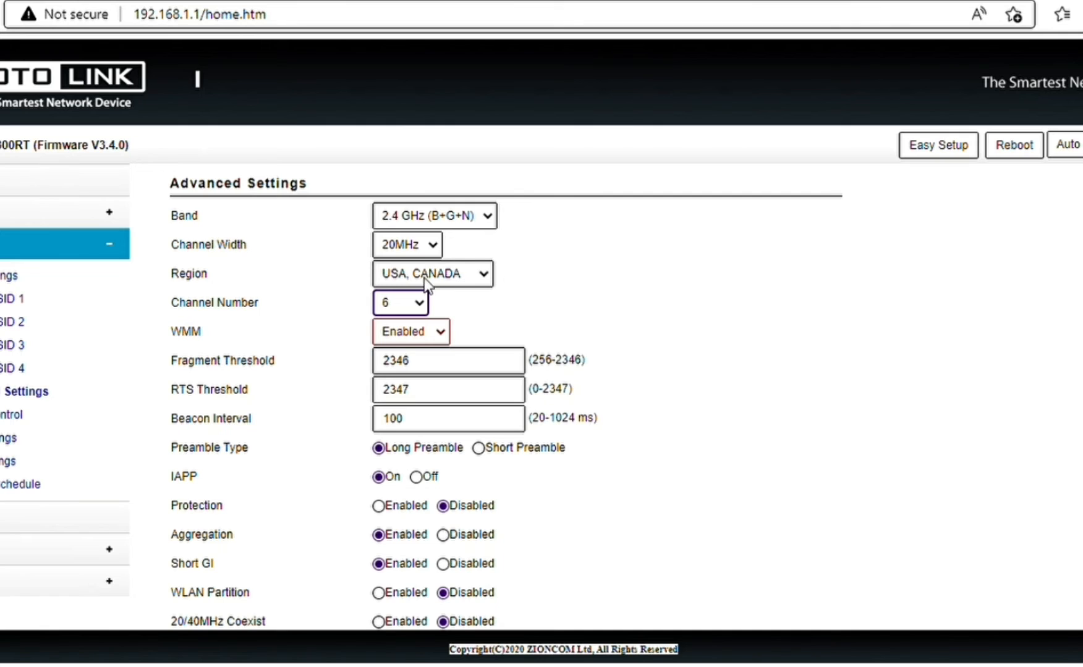
left_click(481, 271)
left_click(483, 277)
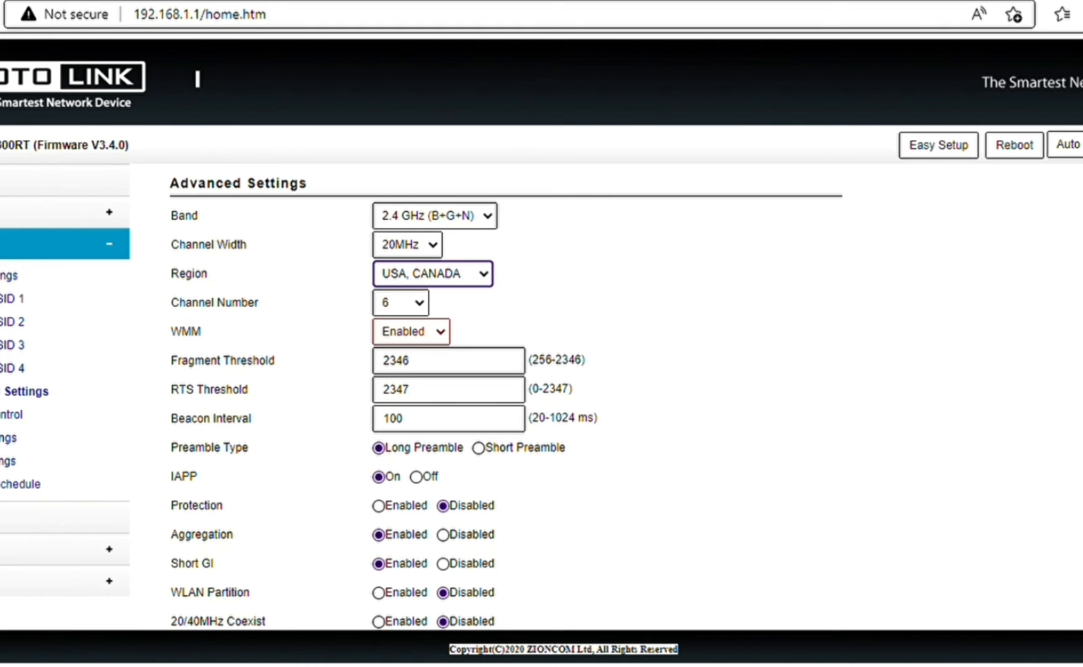
scroll(506, 395, "down", 1)
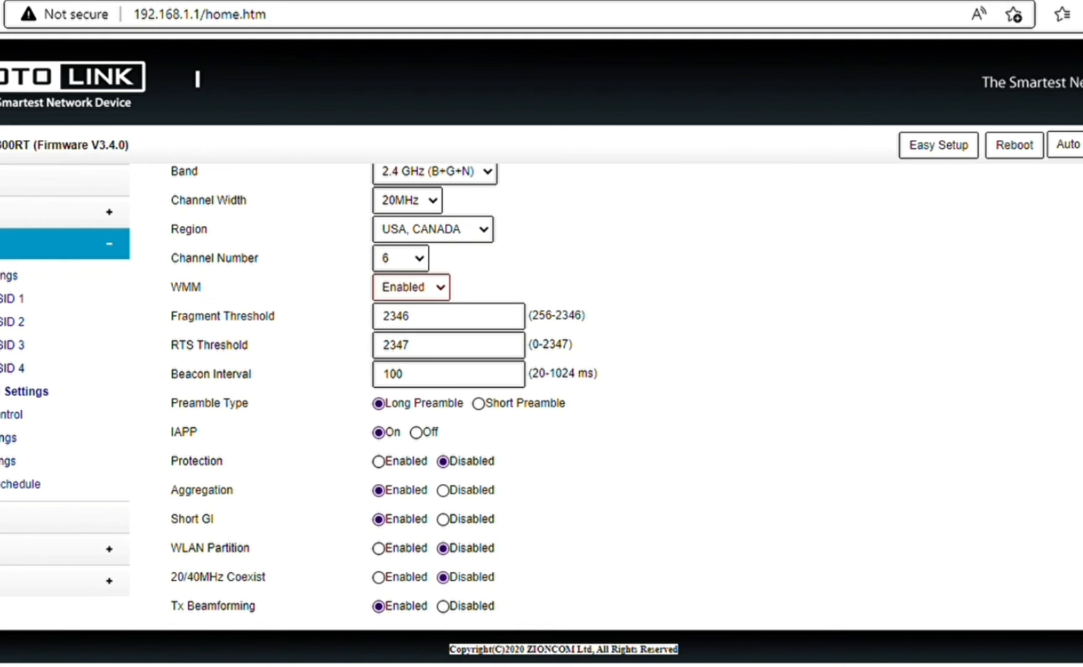
scroll(505, 395, "down", 2)
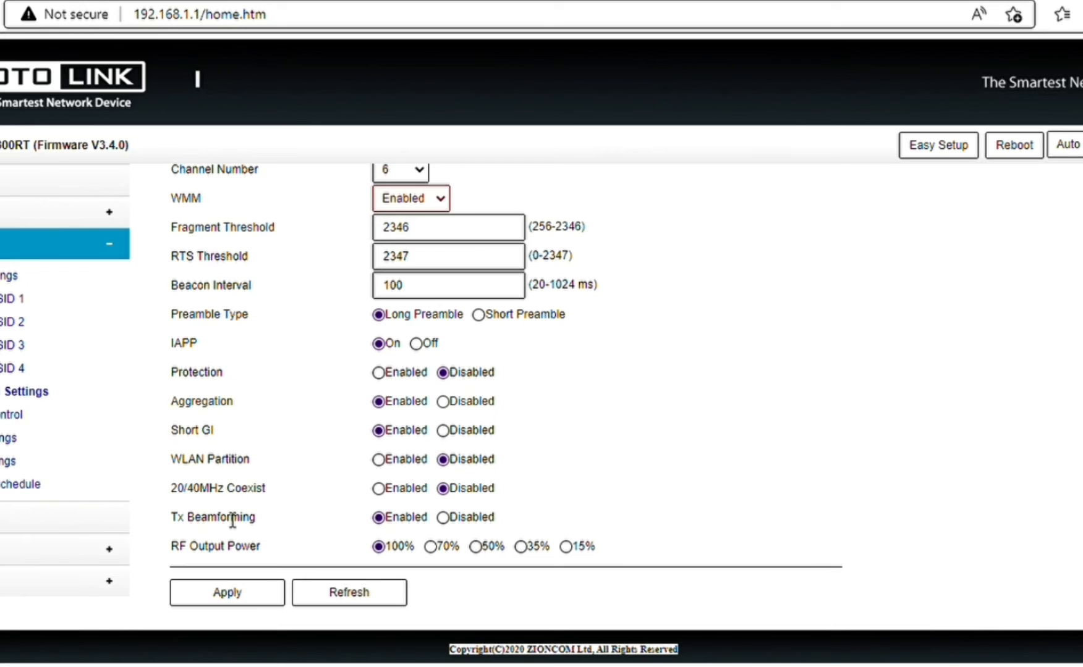
Apply the 20MHz channel width and channel 6 wireless settings.
left_click(240, 595)
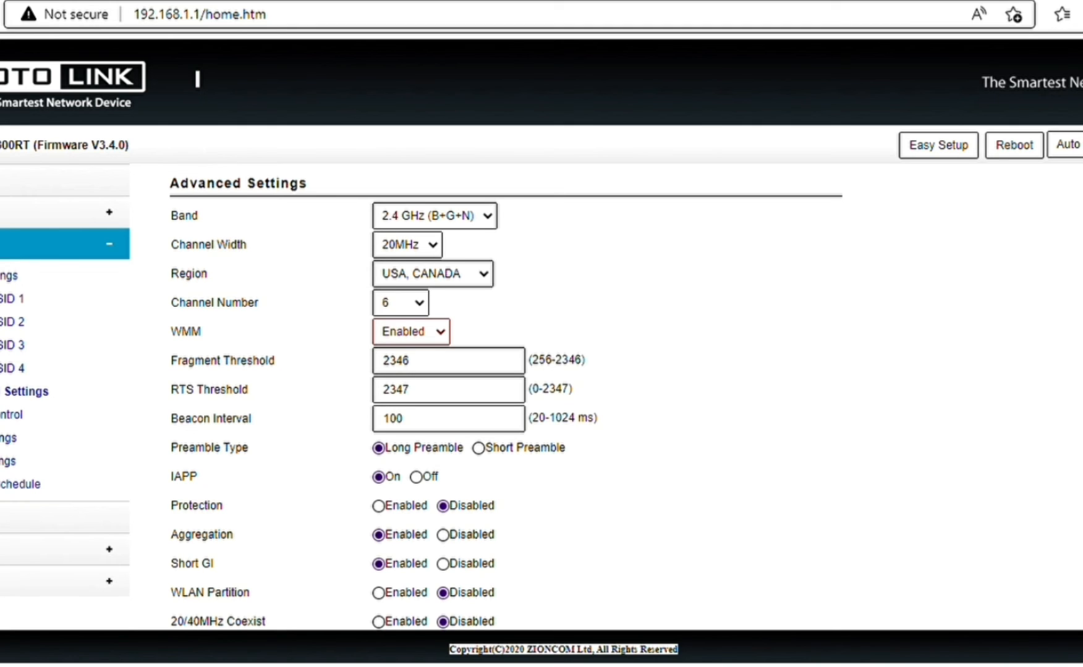
Disable the WPS PIN, then go to Time Settings under System.
left_click(7, 461)
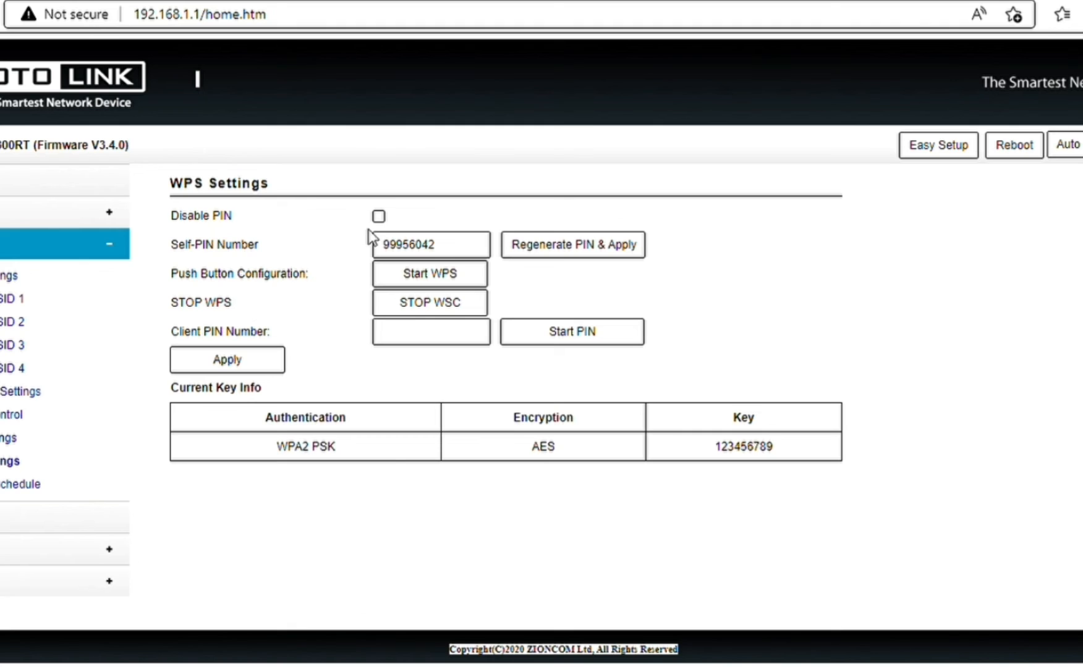
left_click(378, 216)
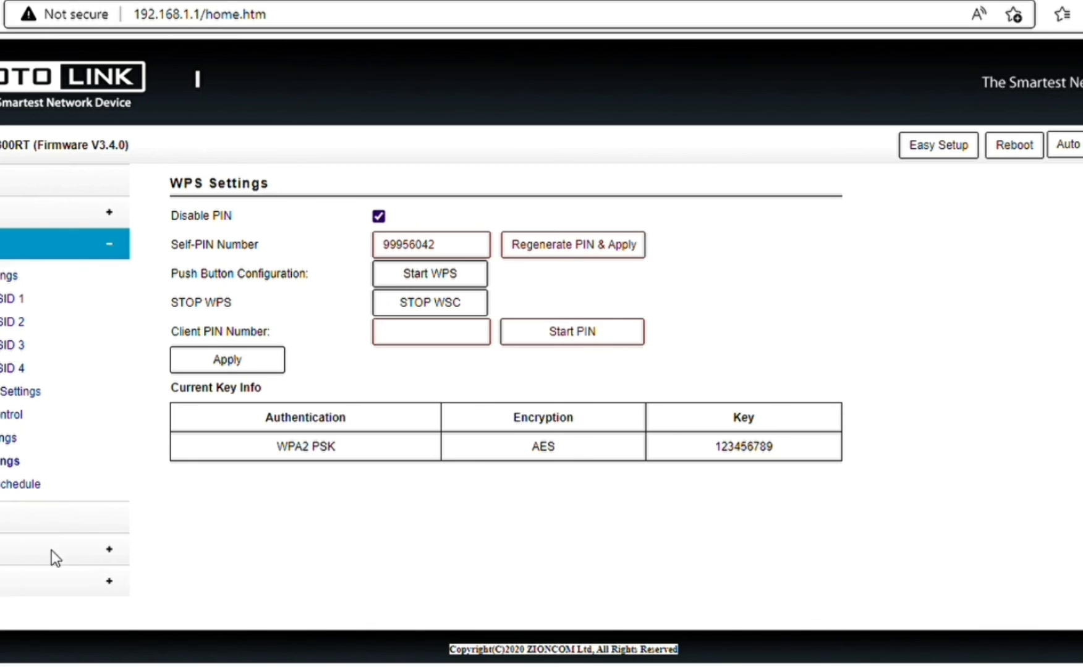
left_click(64, 584)
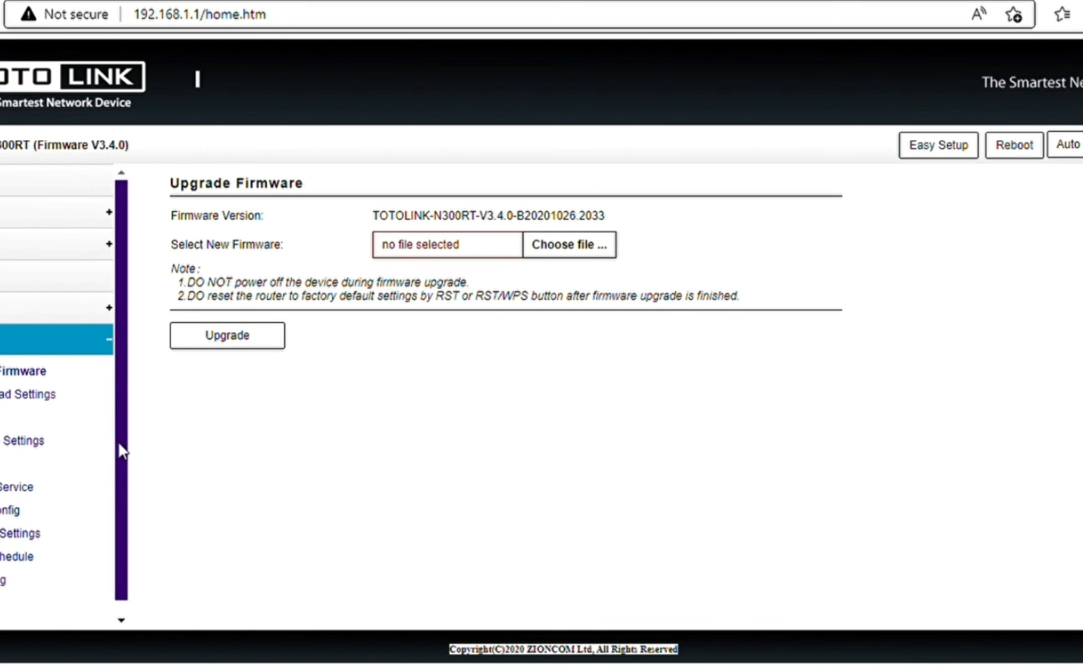
scroll(118, 457, "down", 1)
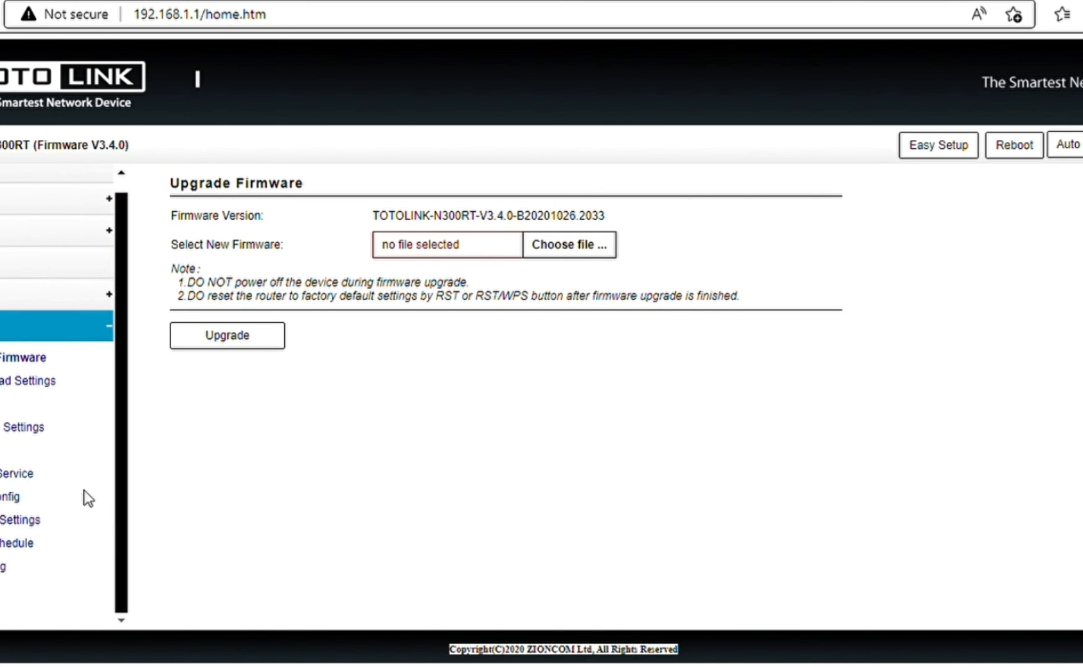
left_click(31, 431)
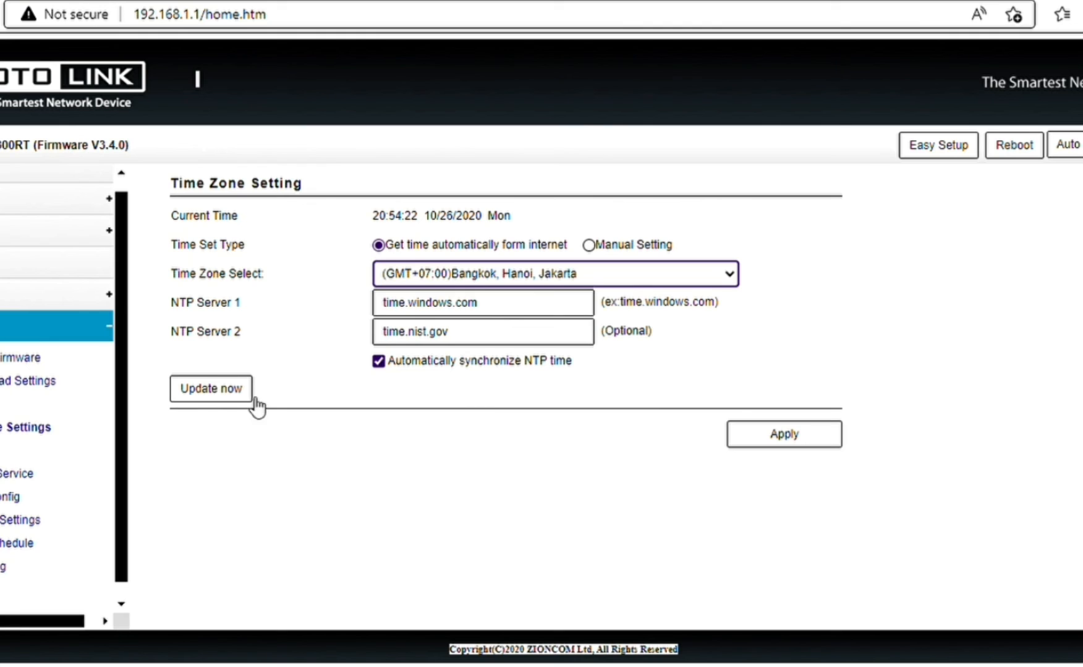
Apply the GMT+07:00 Bangkok time zone with NTP servers time.windows.com and time.nist.gov.
left_click(792, 436)
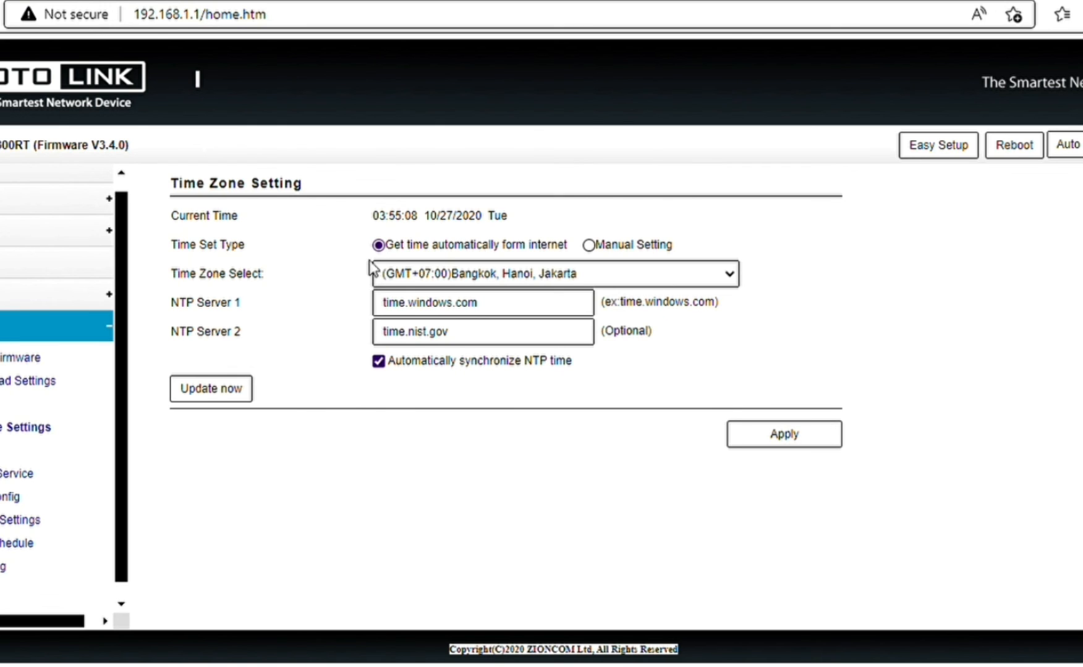
Review the Status page showing Static IP WAN, WPA2 wireless and current uptime.
left_click(37, 176)
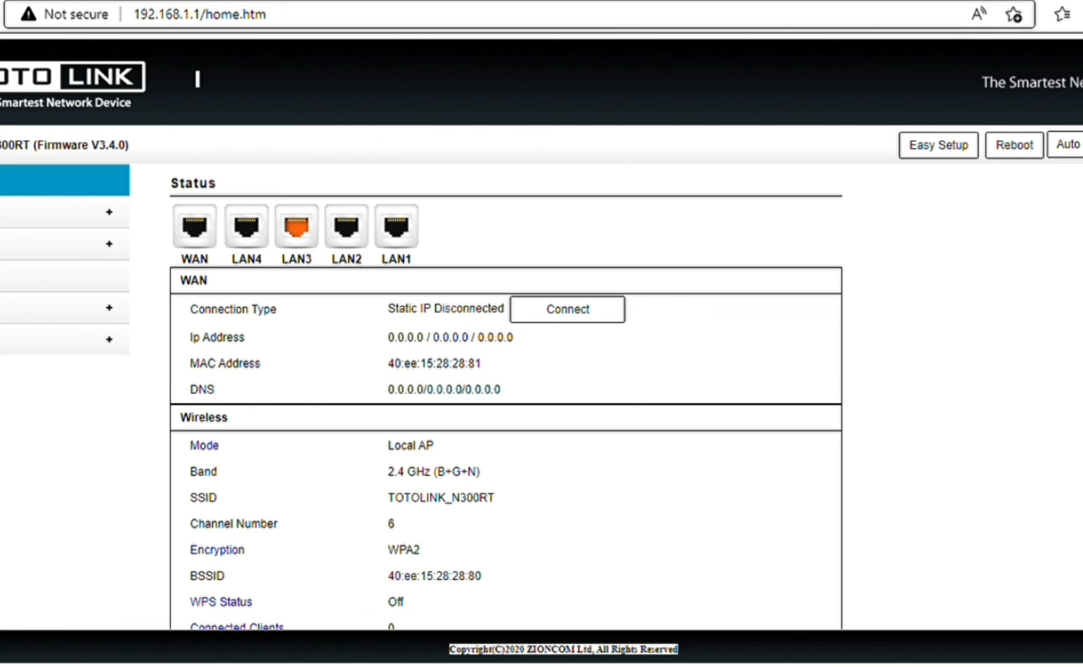
scroll(506, 401, "down", 4)
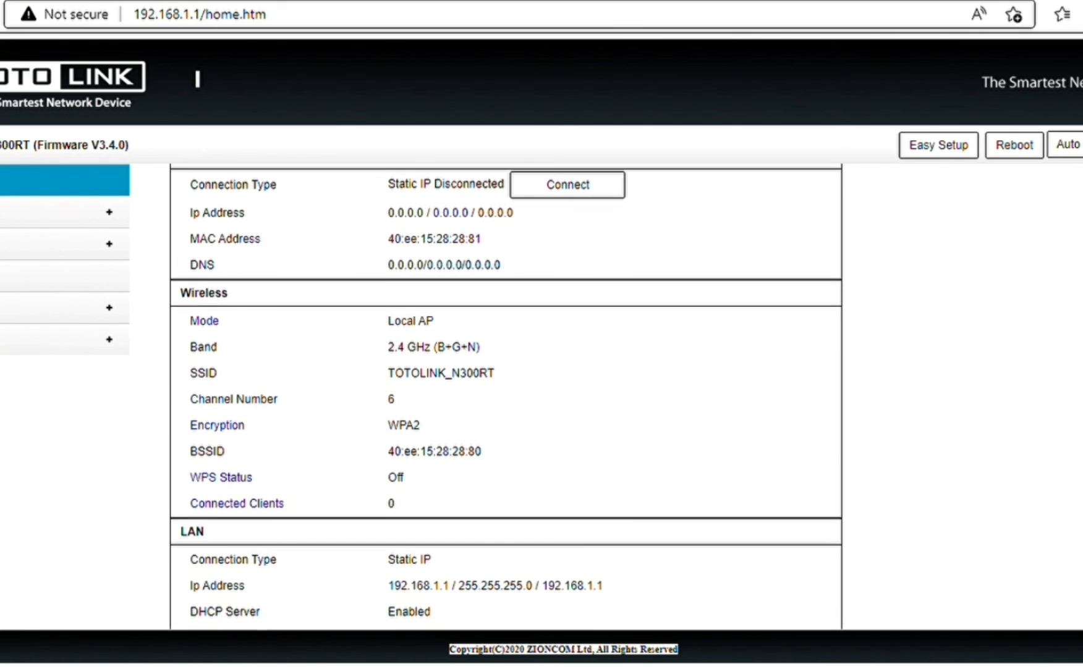
scroll(505, 396, "down", 3)
scroll(506, 396, "up", 4)
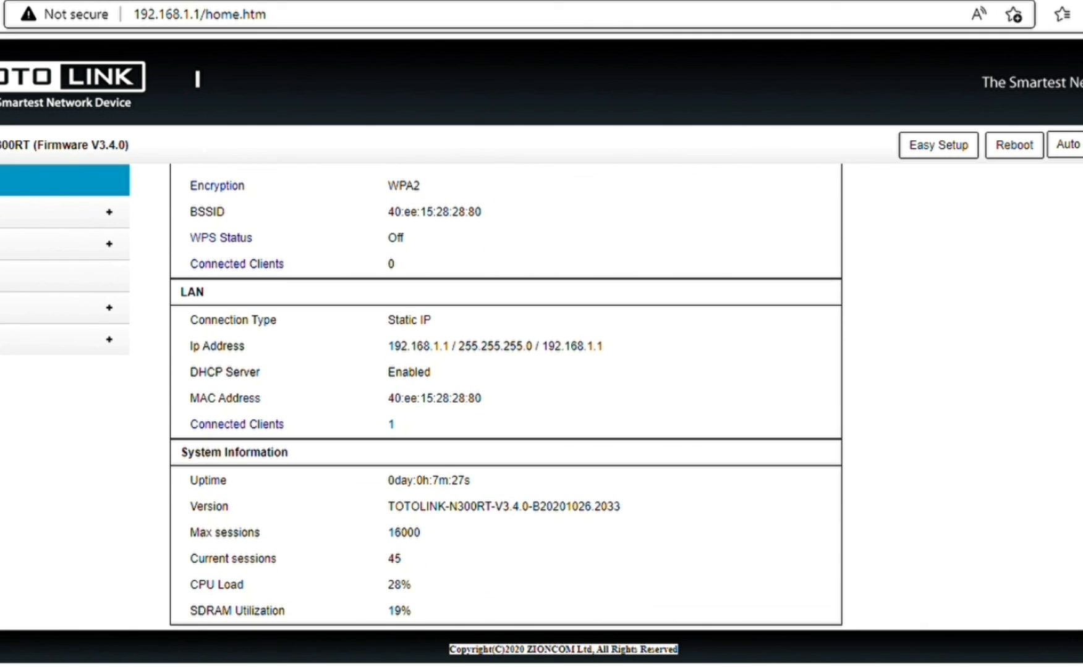
scroll(506, 397, "down", 2)
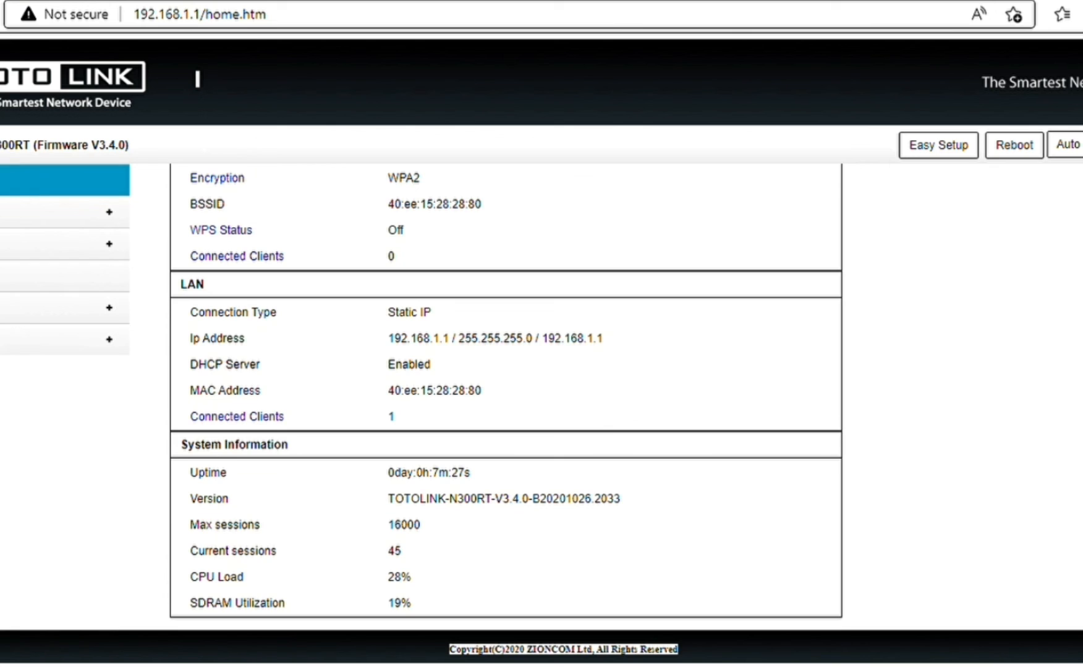
scroll(506, 397, "up", 1)
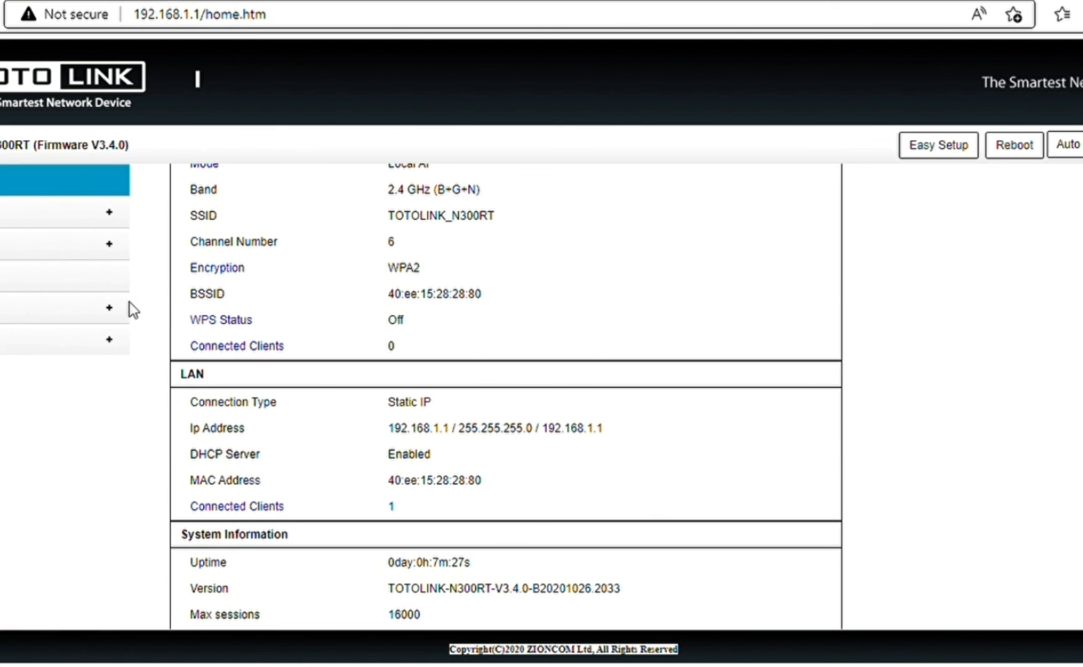
left_click(58, 248)
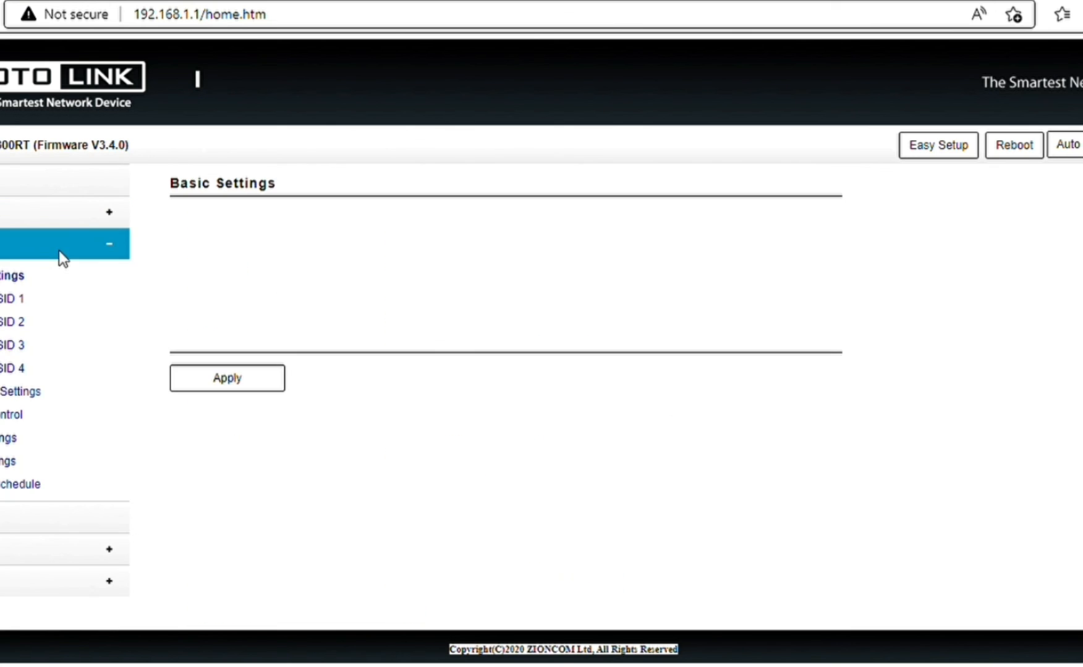
left_click(11, 462)
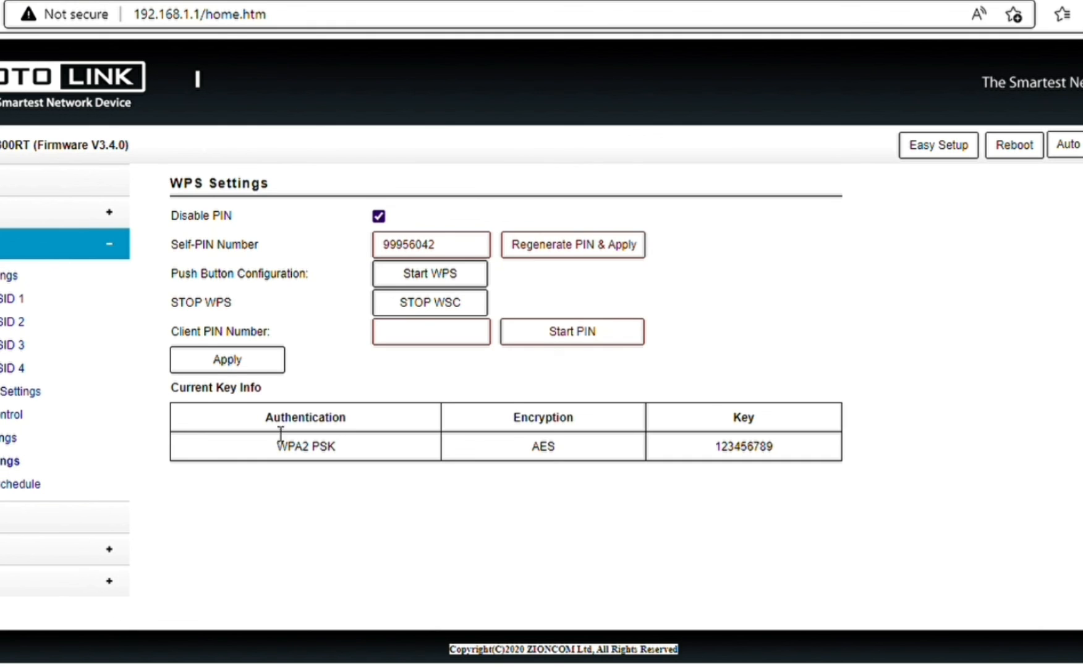
left_click(27, 180)
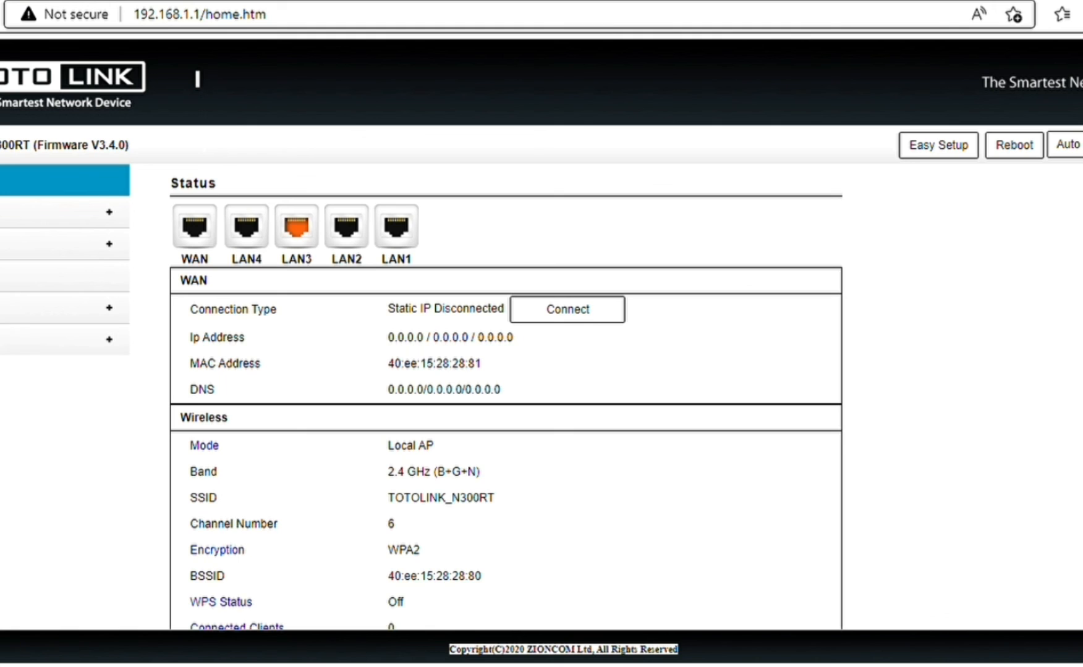
scroll(505, 396, "down", 6)
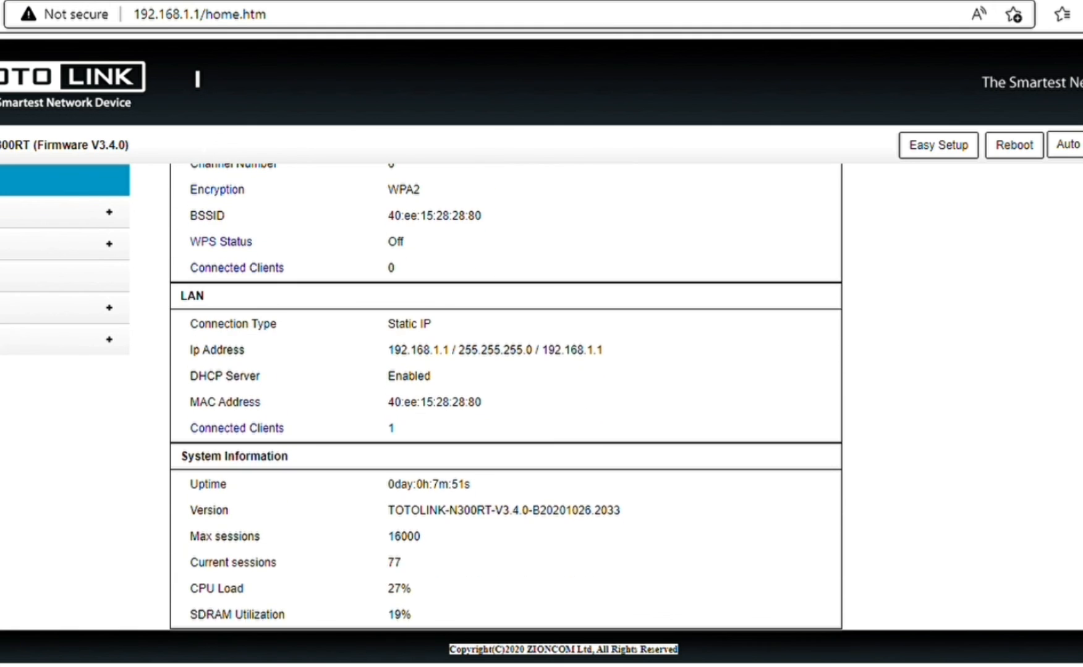
scroll(506, 395, "down", 1)
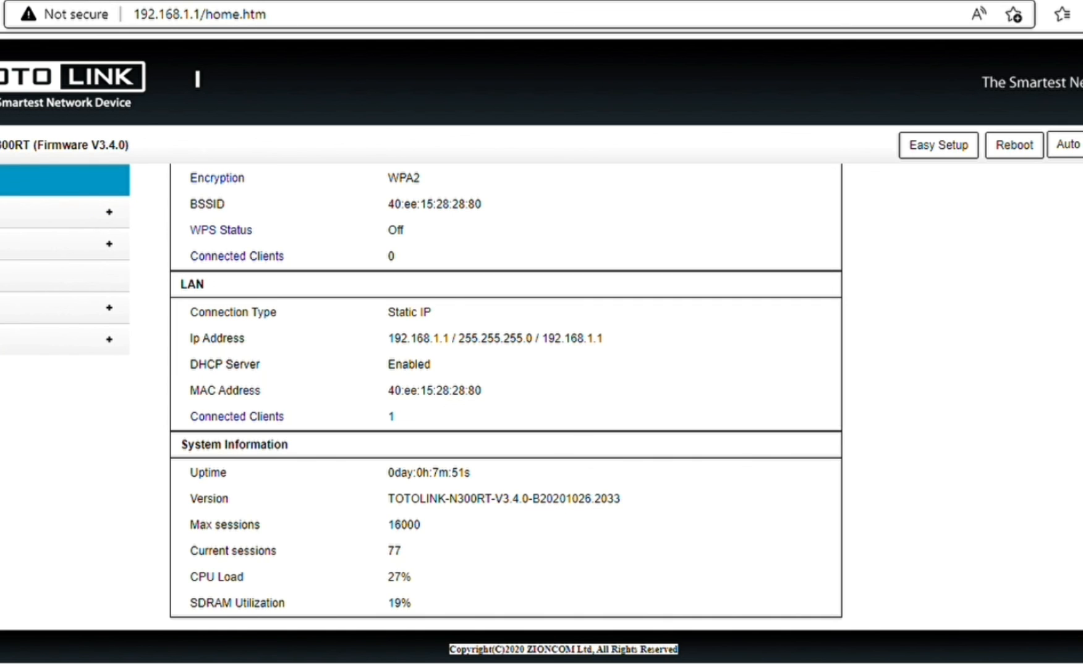
scroll(507, 401, "up", 6)
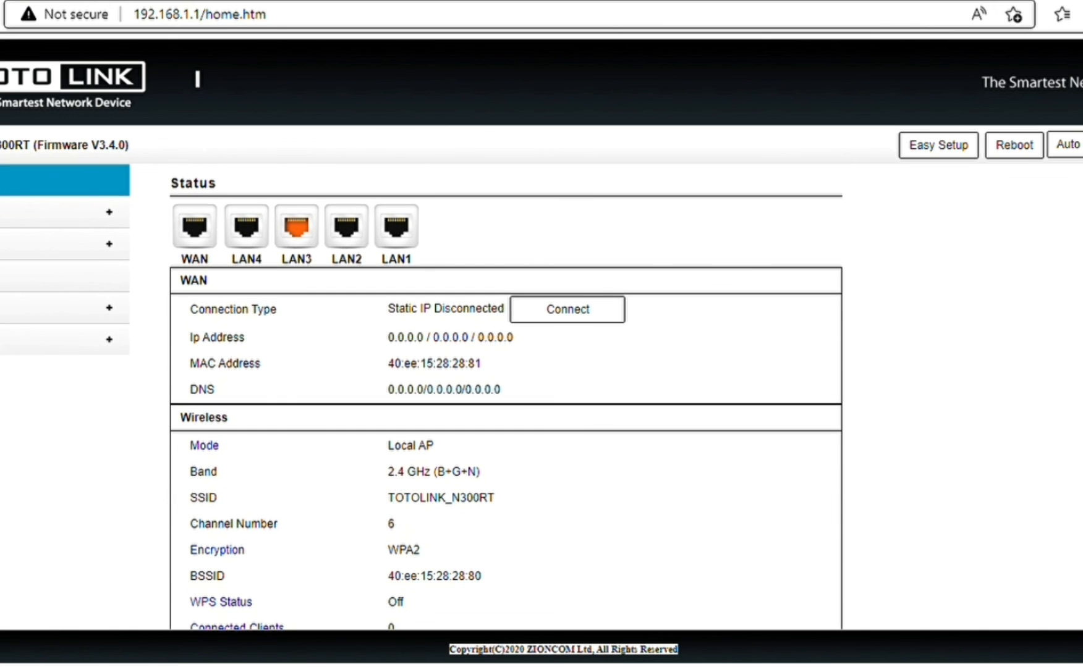
scroll(507, 399, "down", 1)
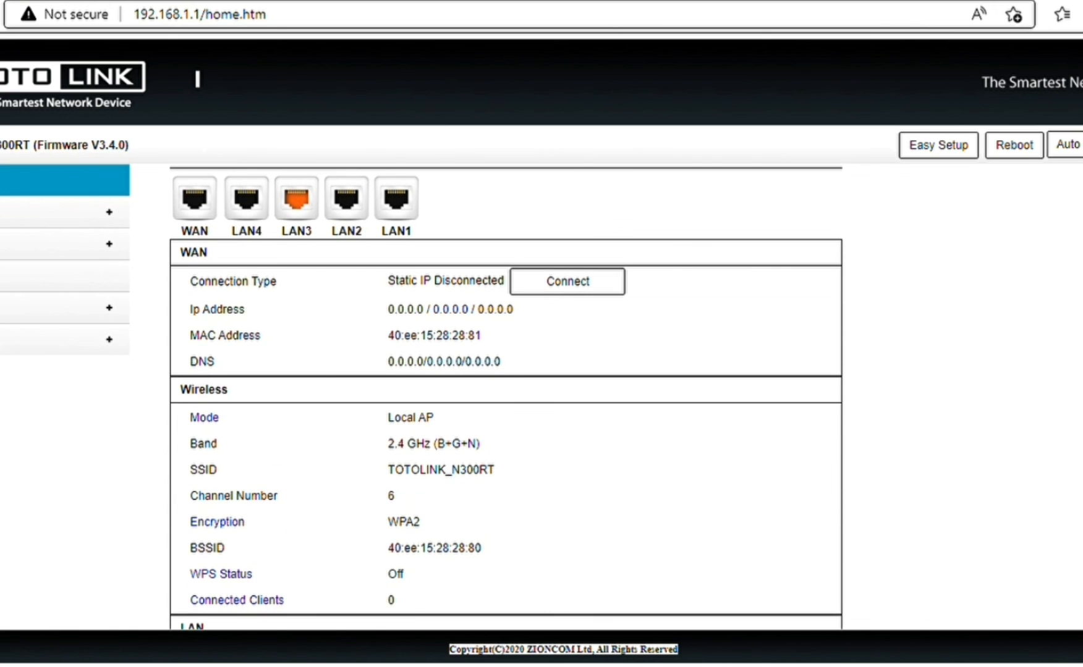
scroll(507, 399, "down", 1)
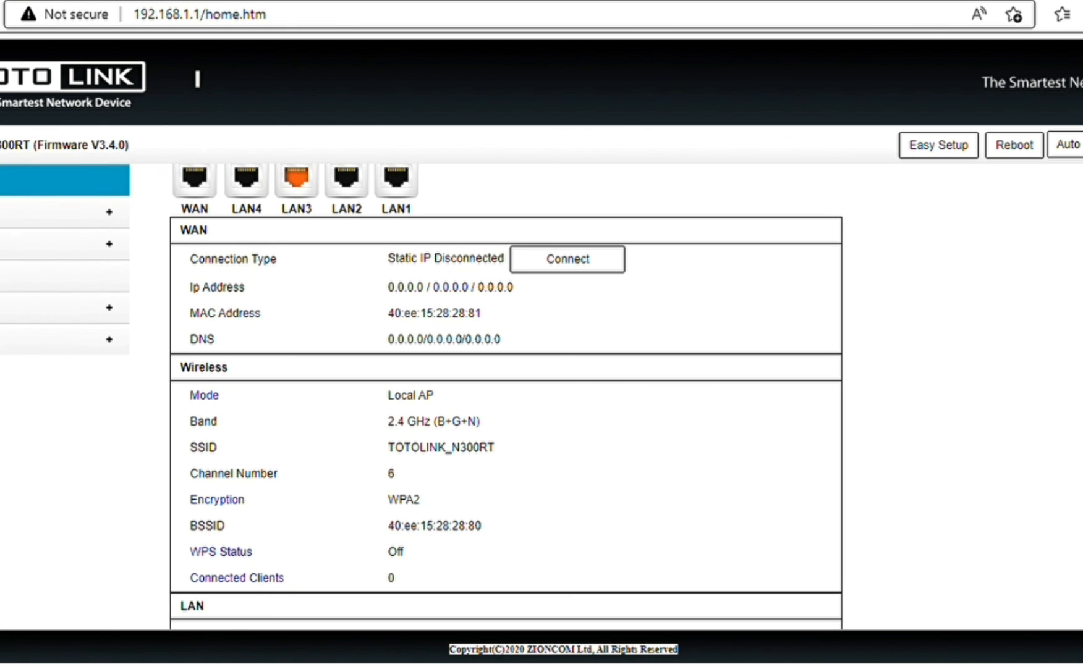
scroll(507, 399, "down", 1)
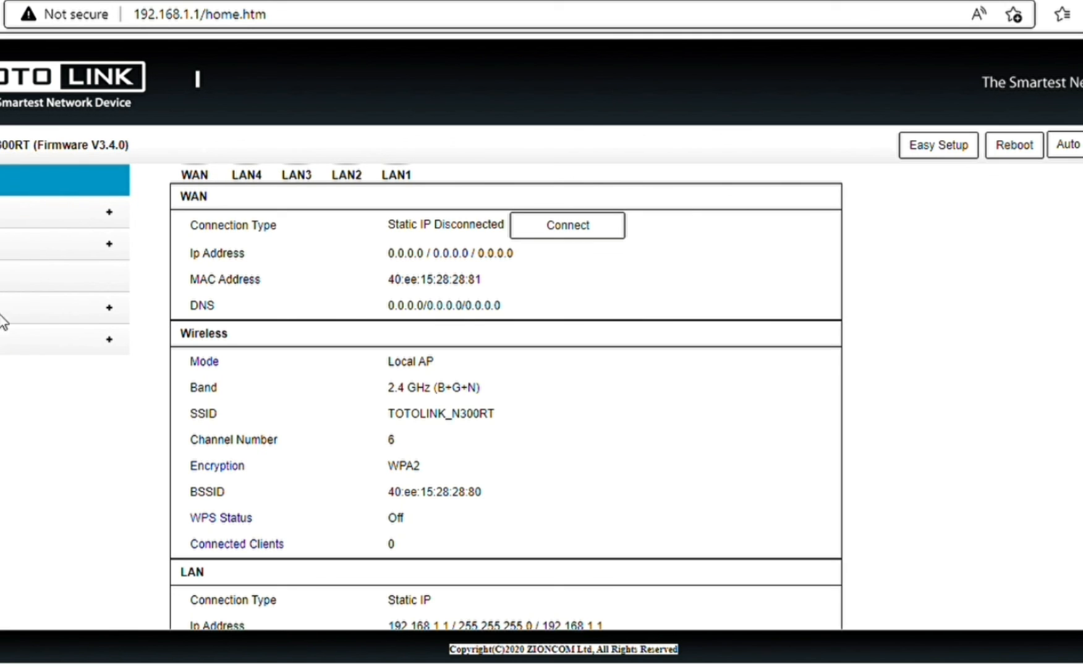
Log out of the router admin session from the System menu and confirm.
left_click(0, 341)
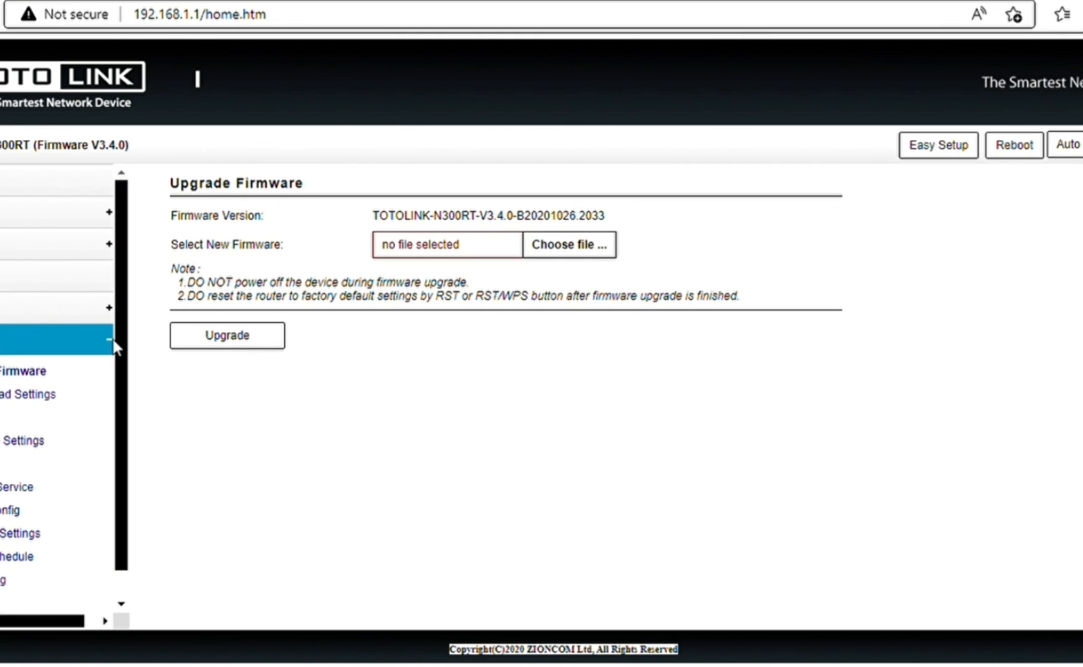
scroll(121, 350, "down", 1)
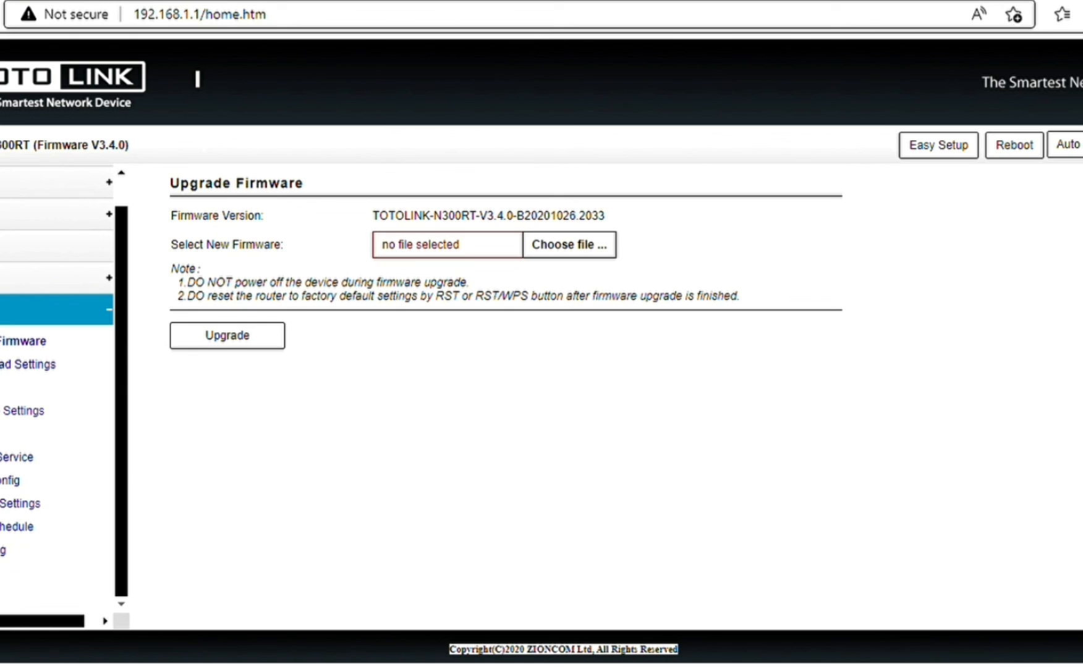
left_click(1, 576)
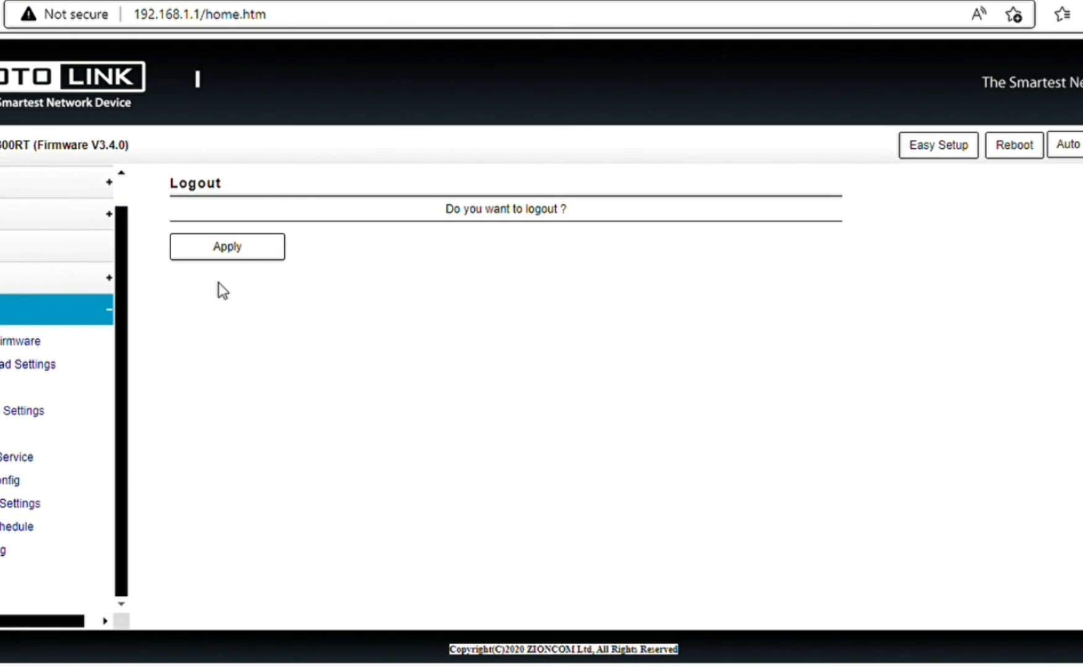
left_click(238, 251)
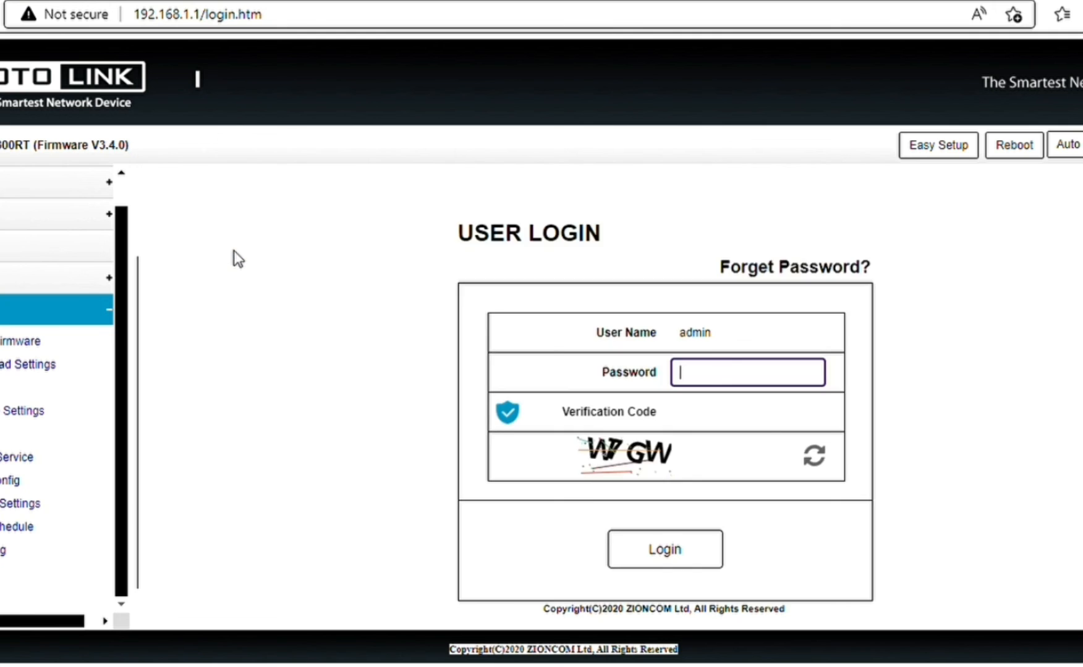